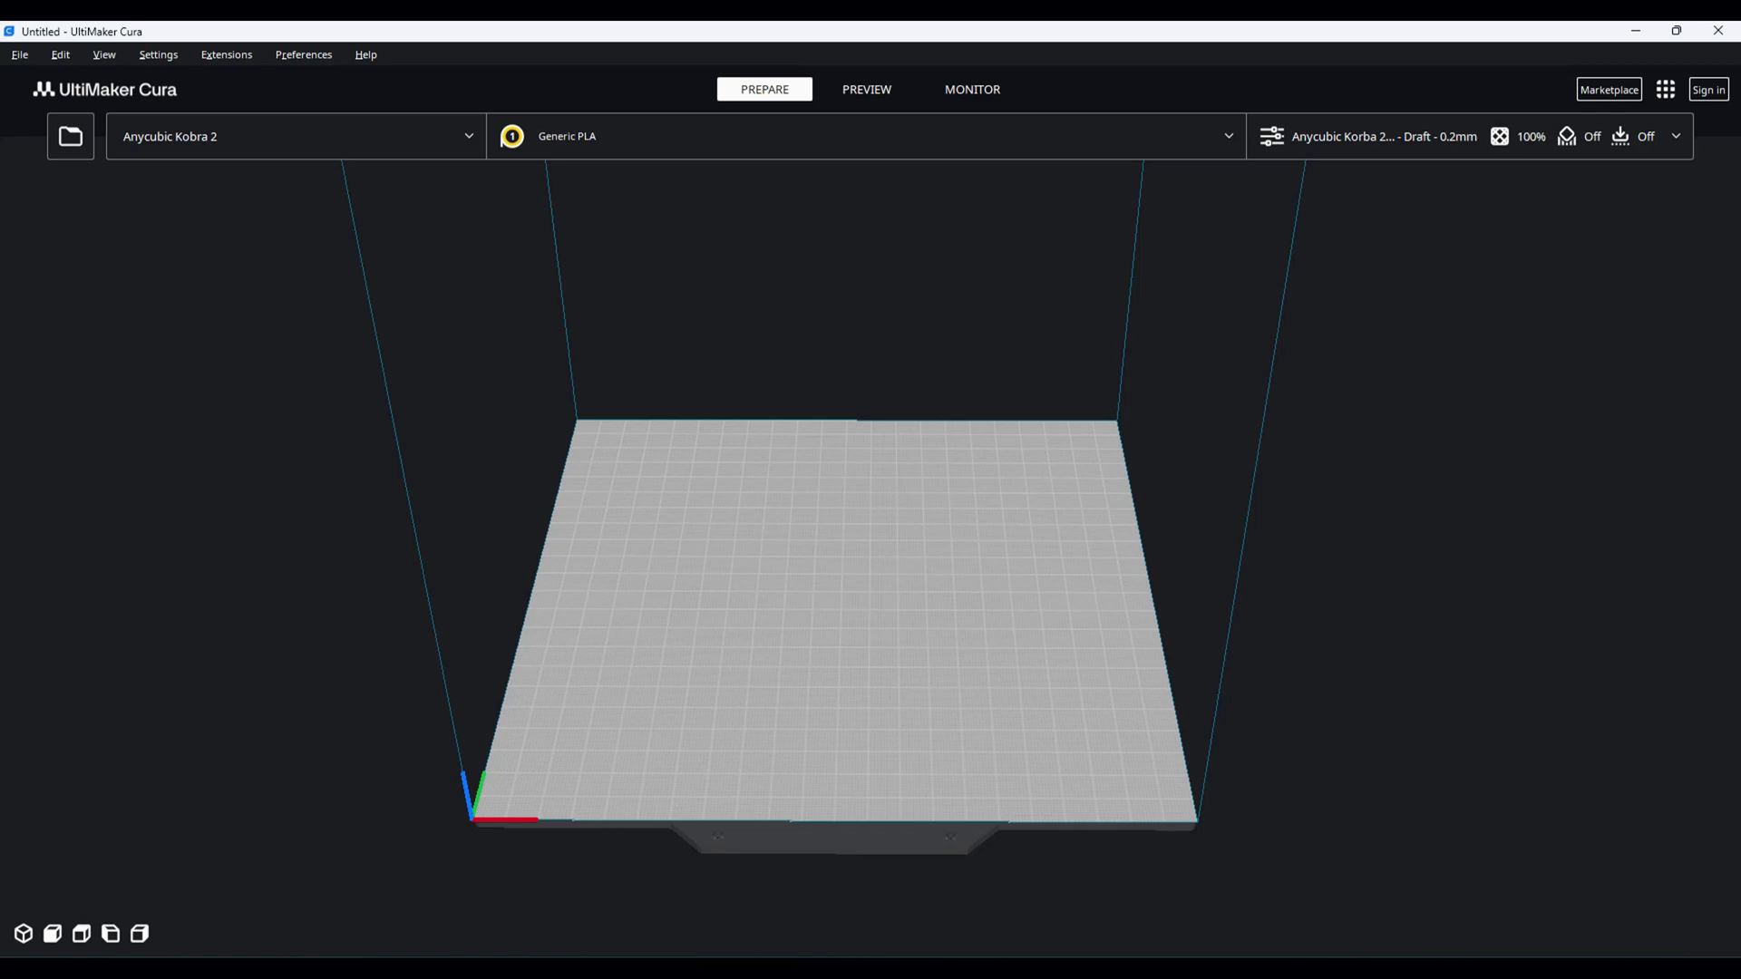
Step: Set the layer height to 0.1 mm in the Quality print settings, check the initial layer height and line widths, and collapse the section
right_click_drag(870, 544, 894, 515)
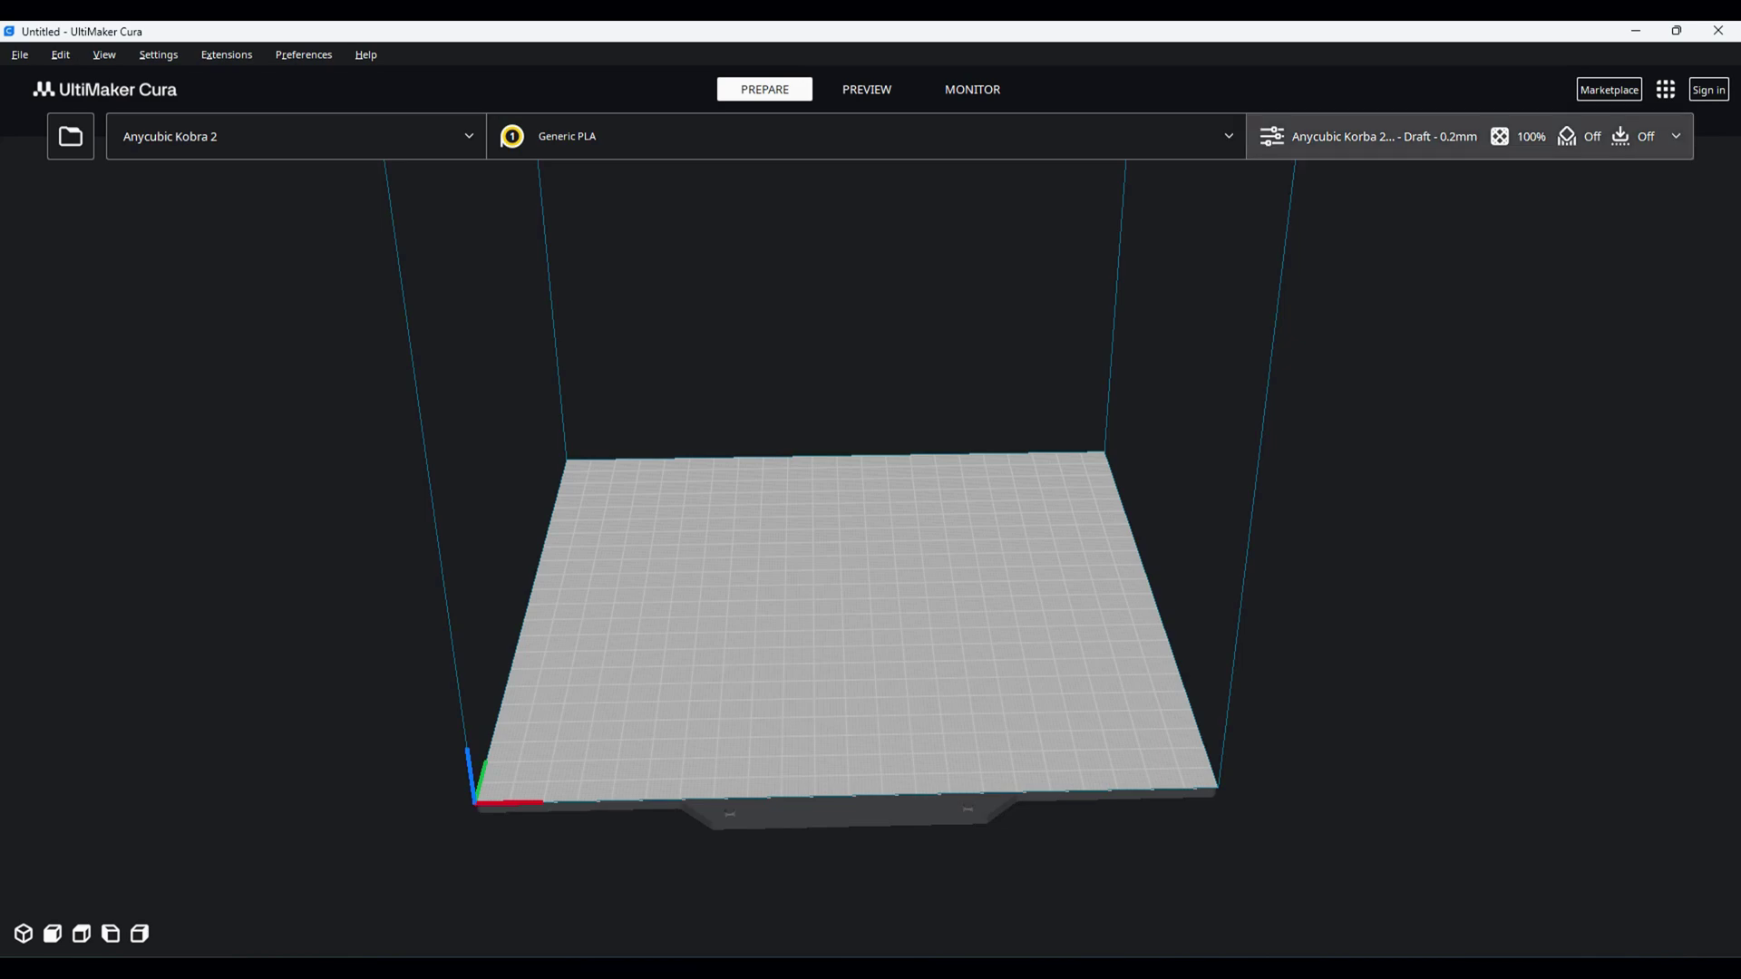
left_click(1378, 136)
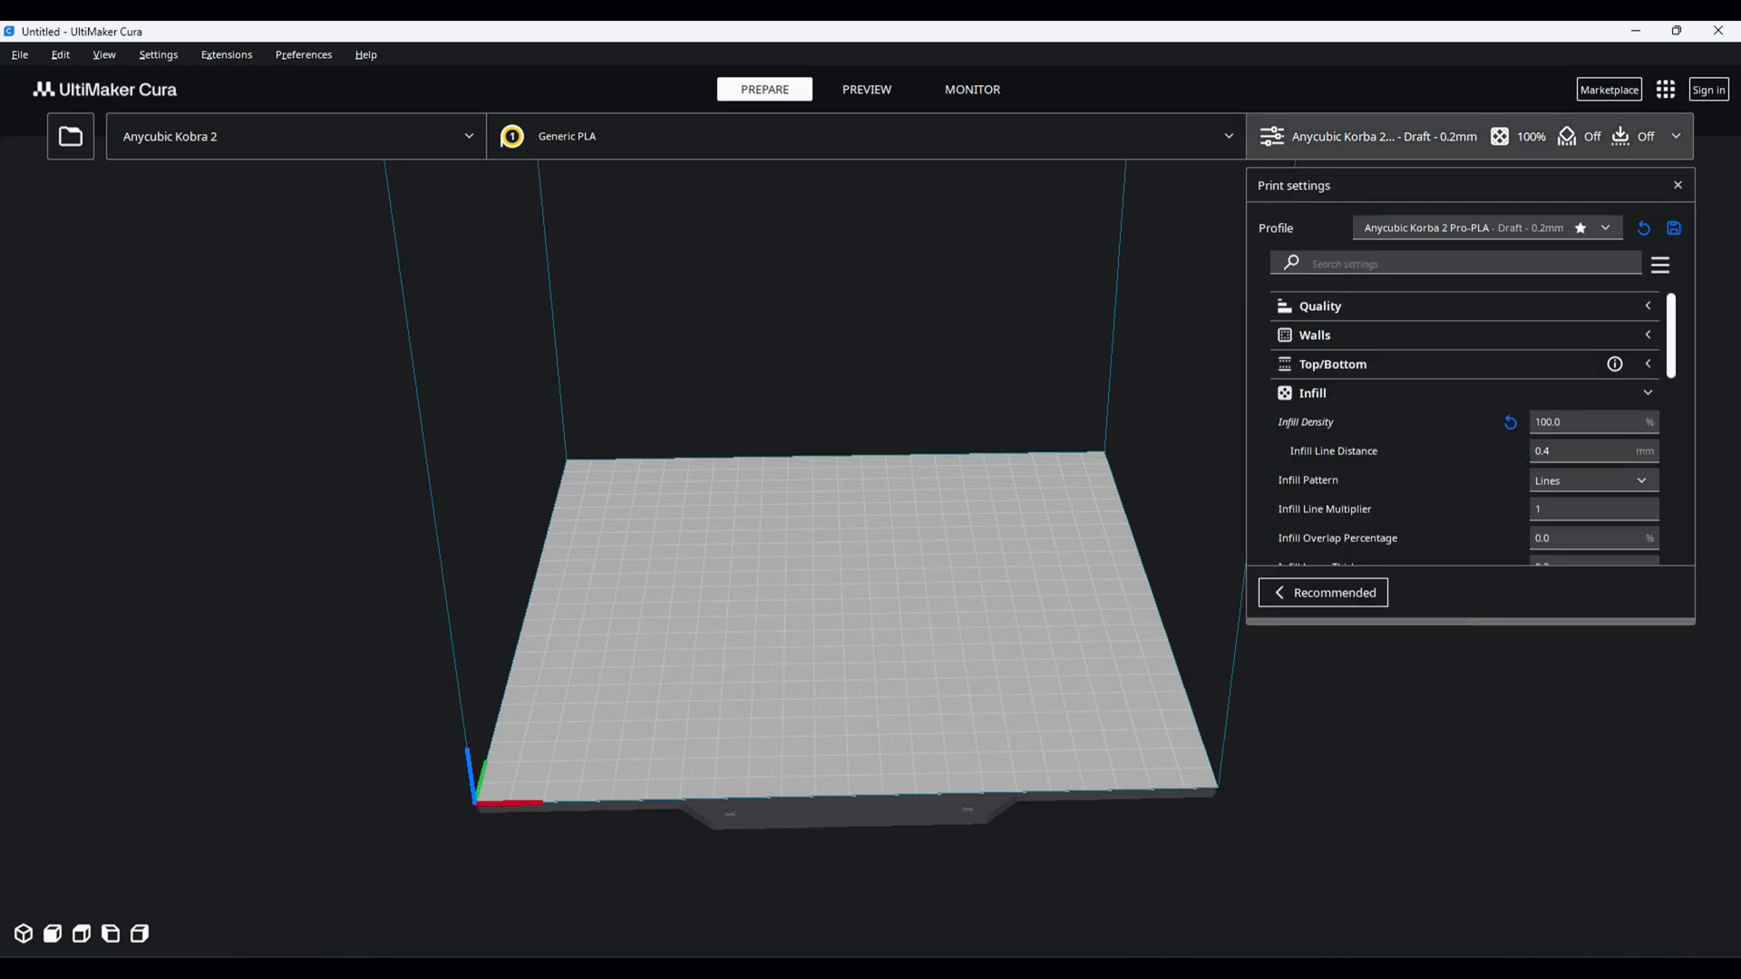
left_click(1360, 306)
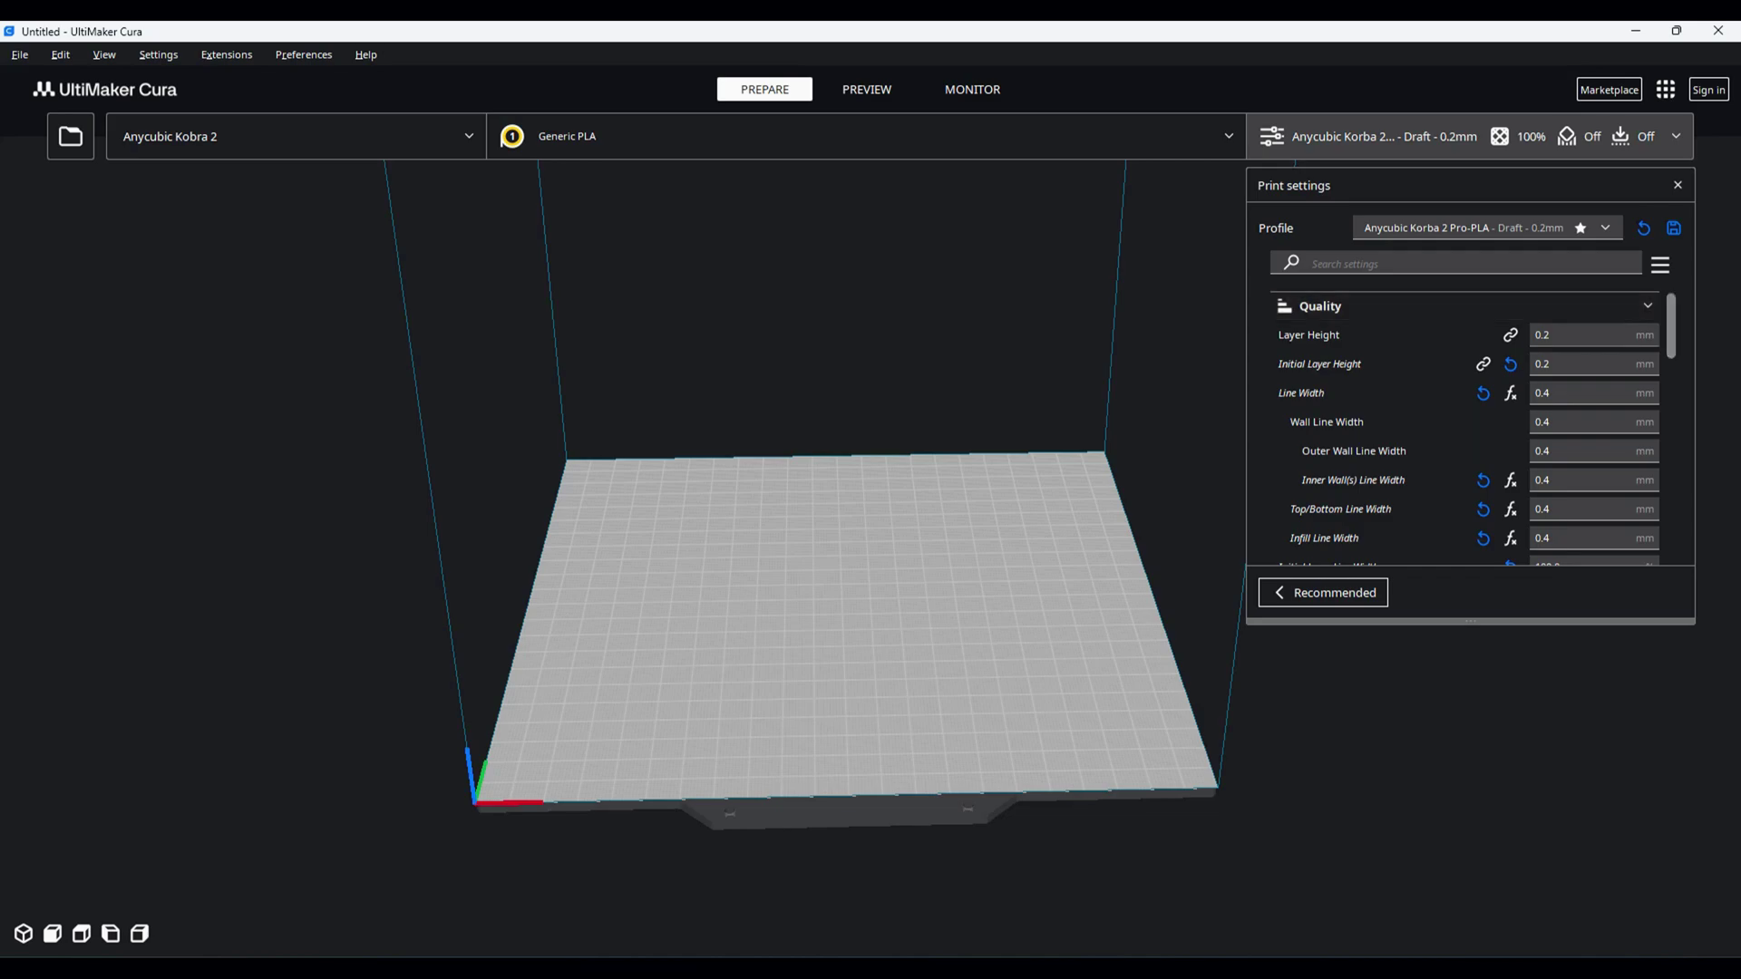
left_click(1549, 334)
key("BackSpace")
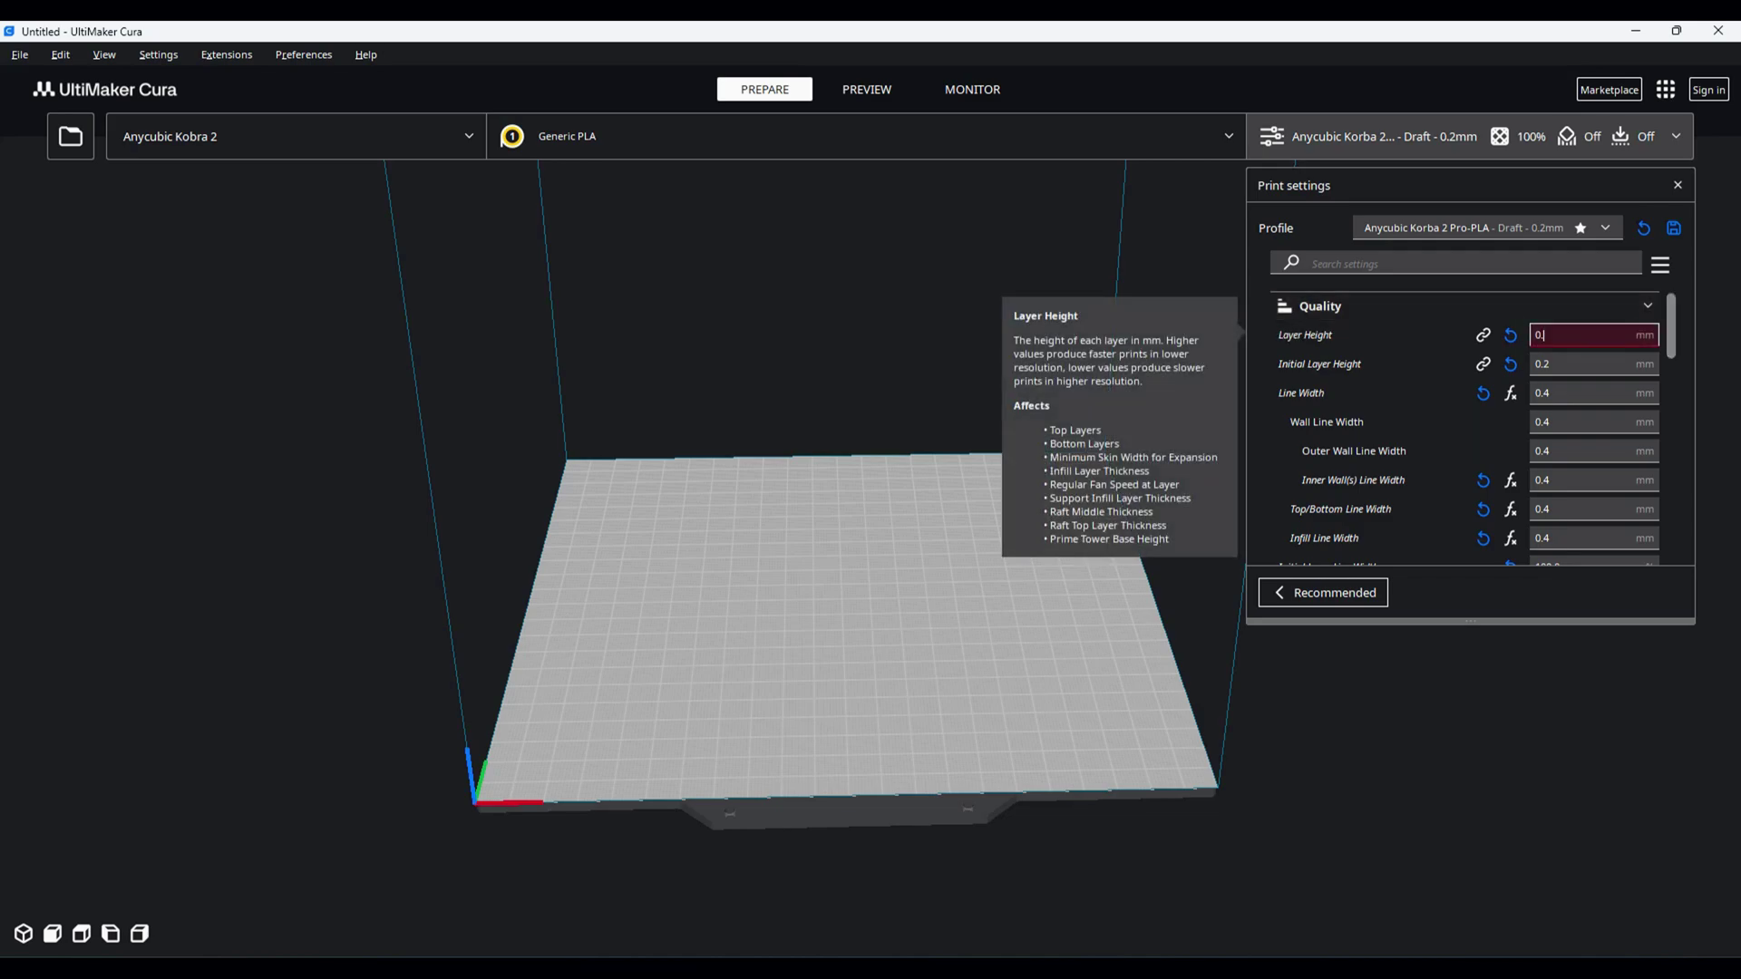
type("1")
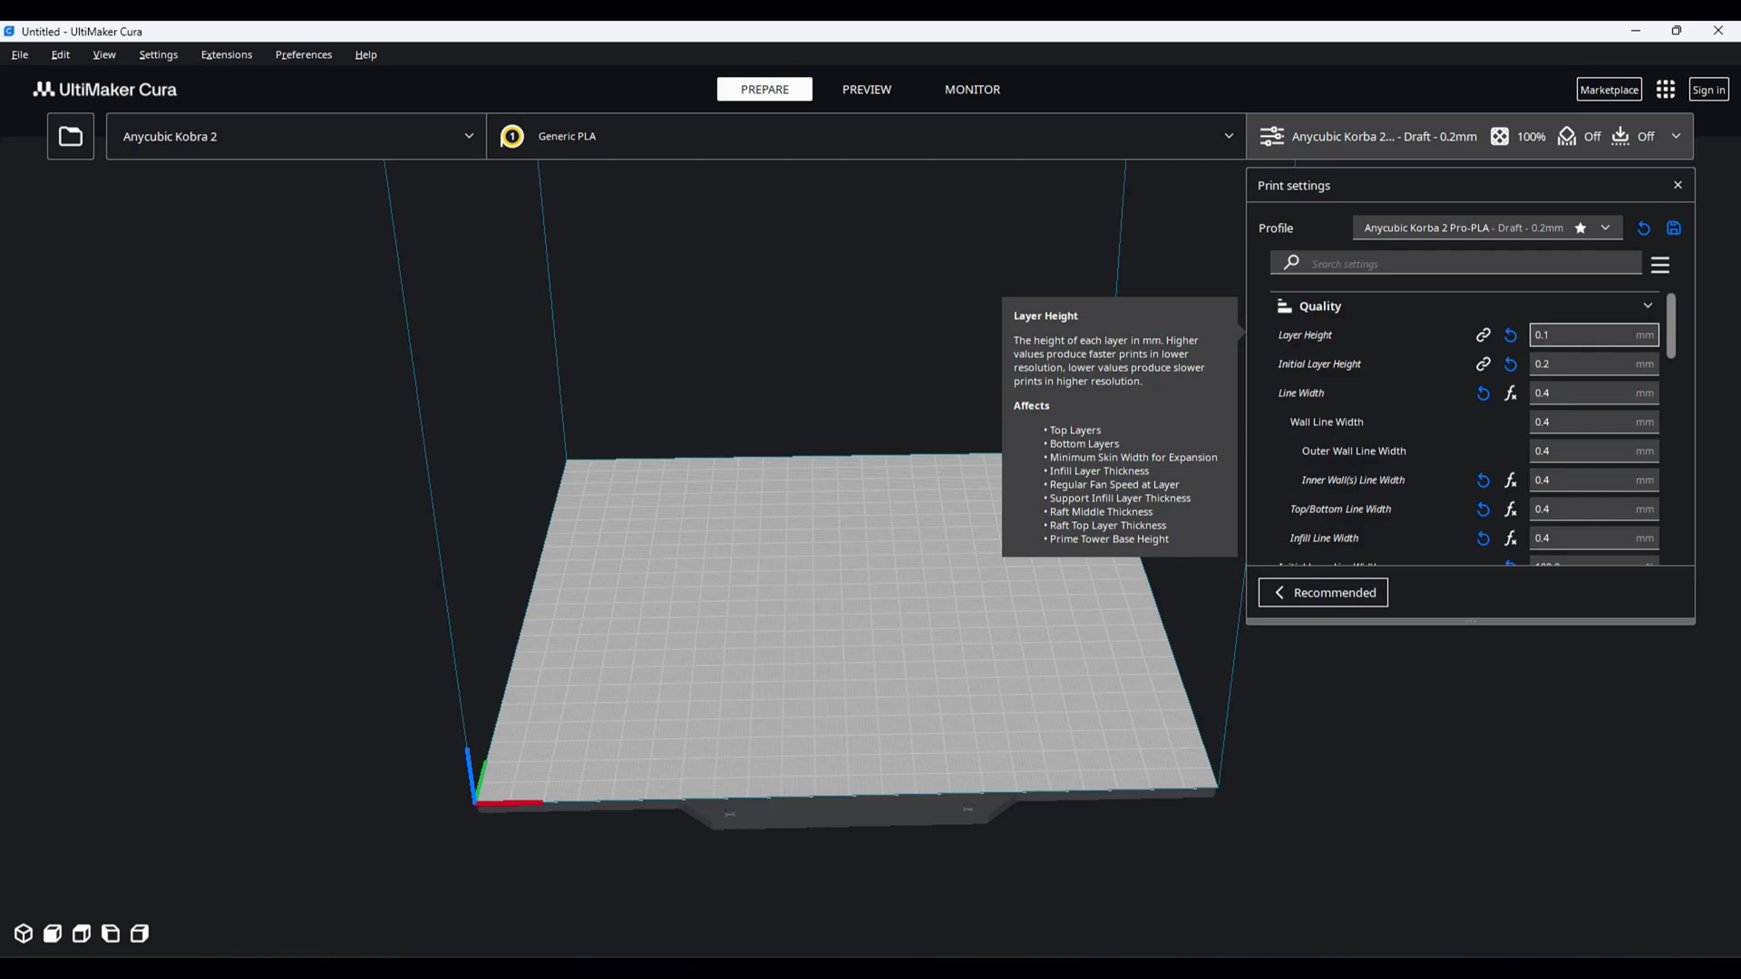
left_click(1550, 364)
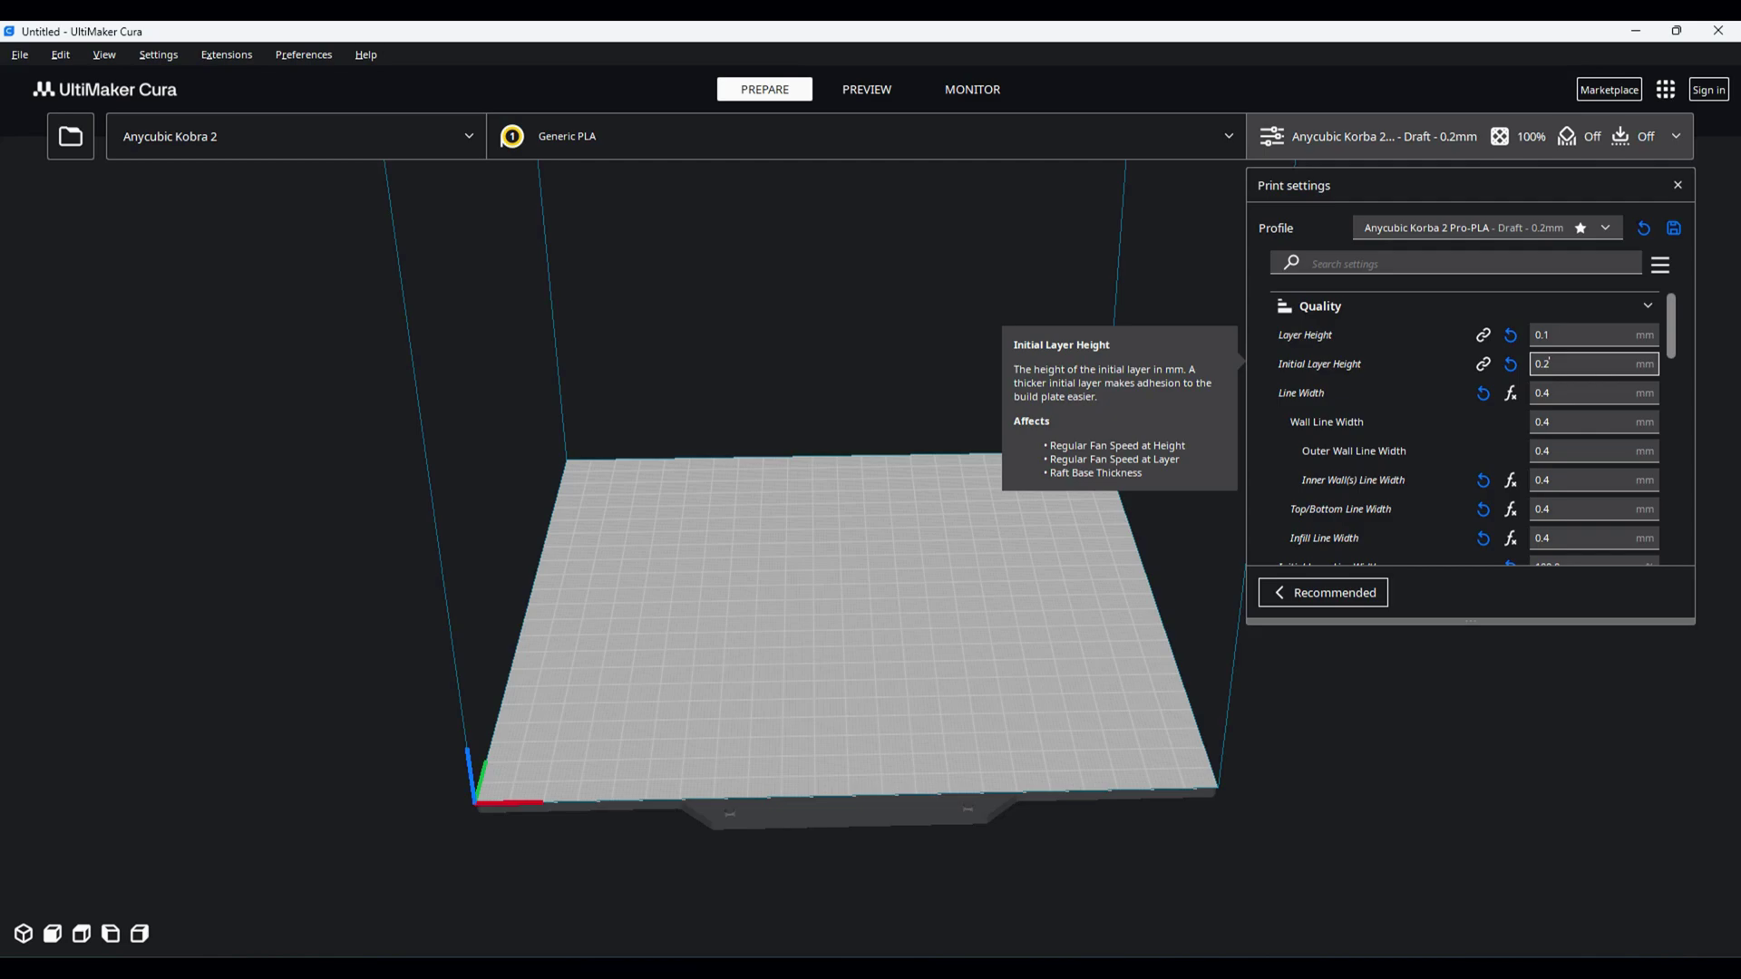
left_click_drag(1670, 326, 1670, 332)
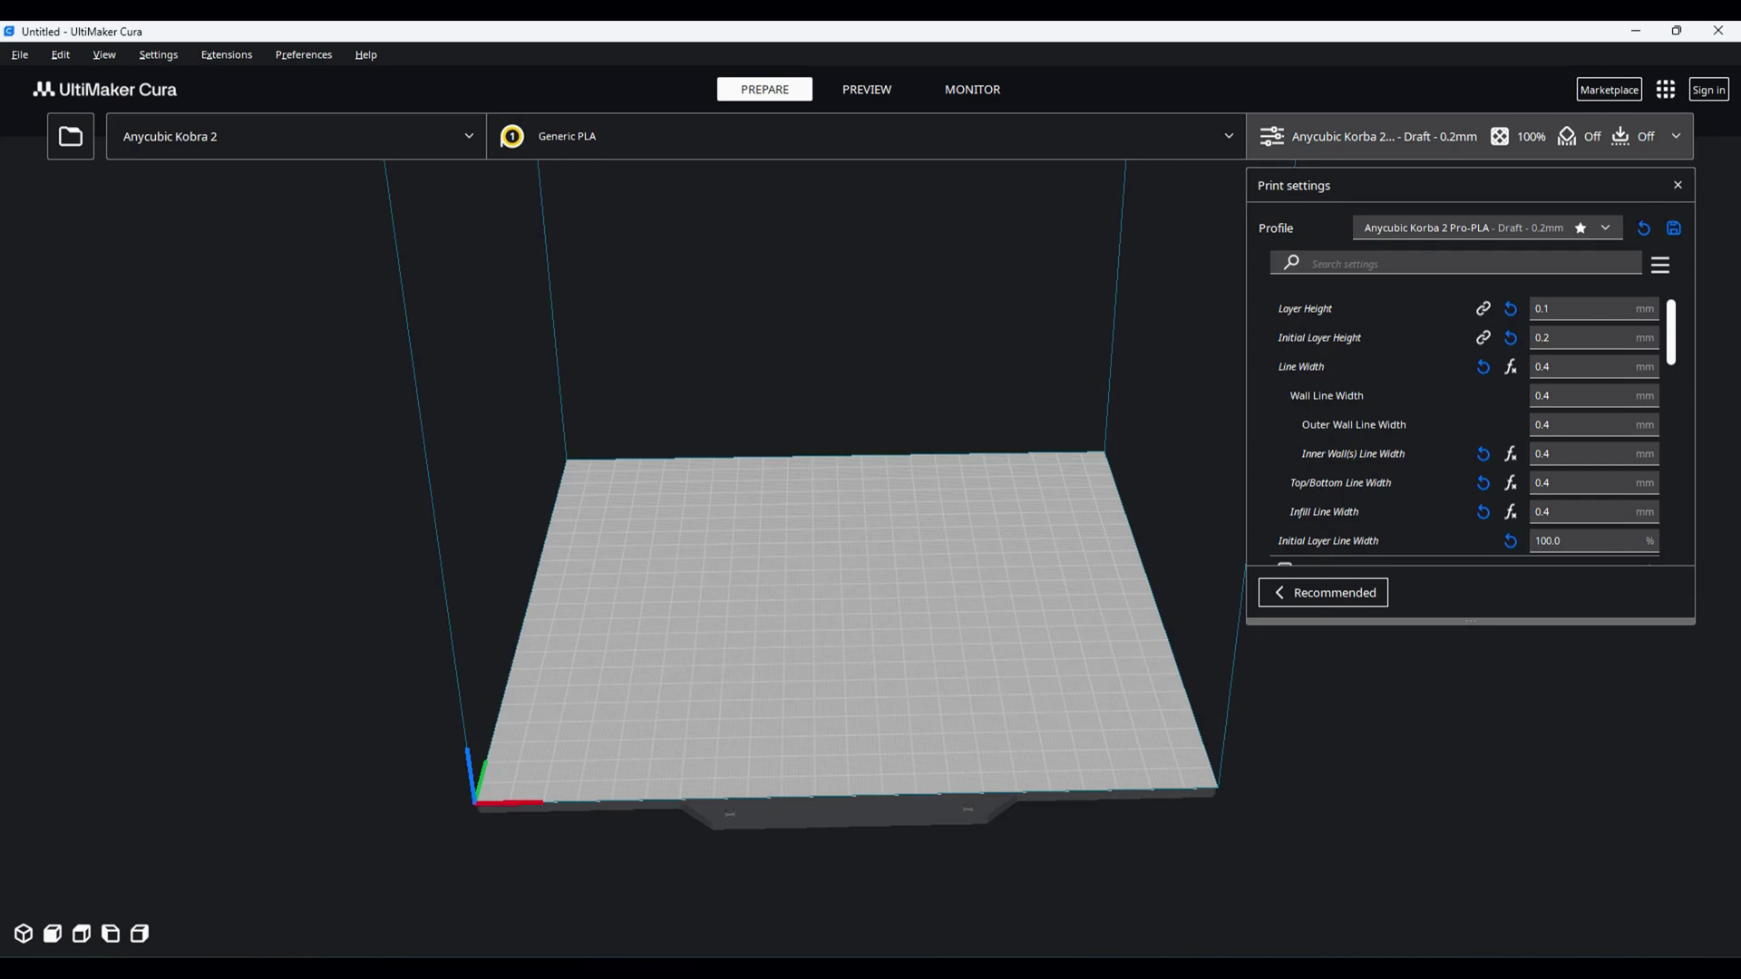
left_click_drag(1671, 331, 1670, 334)
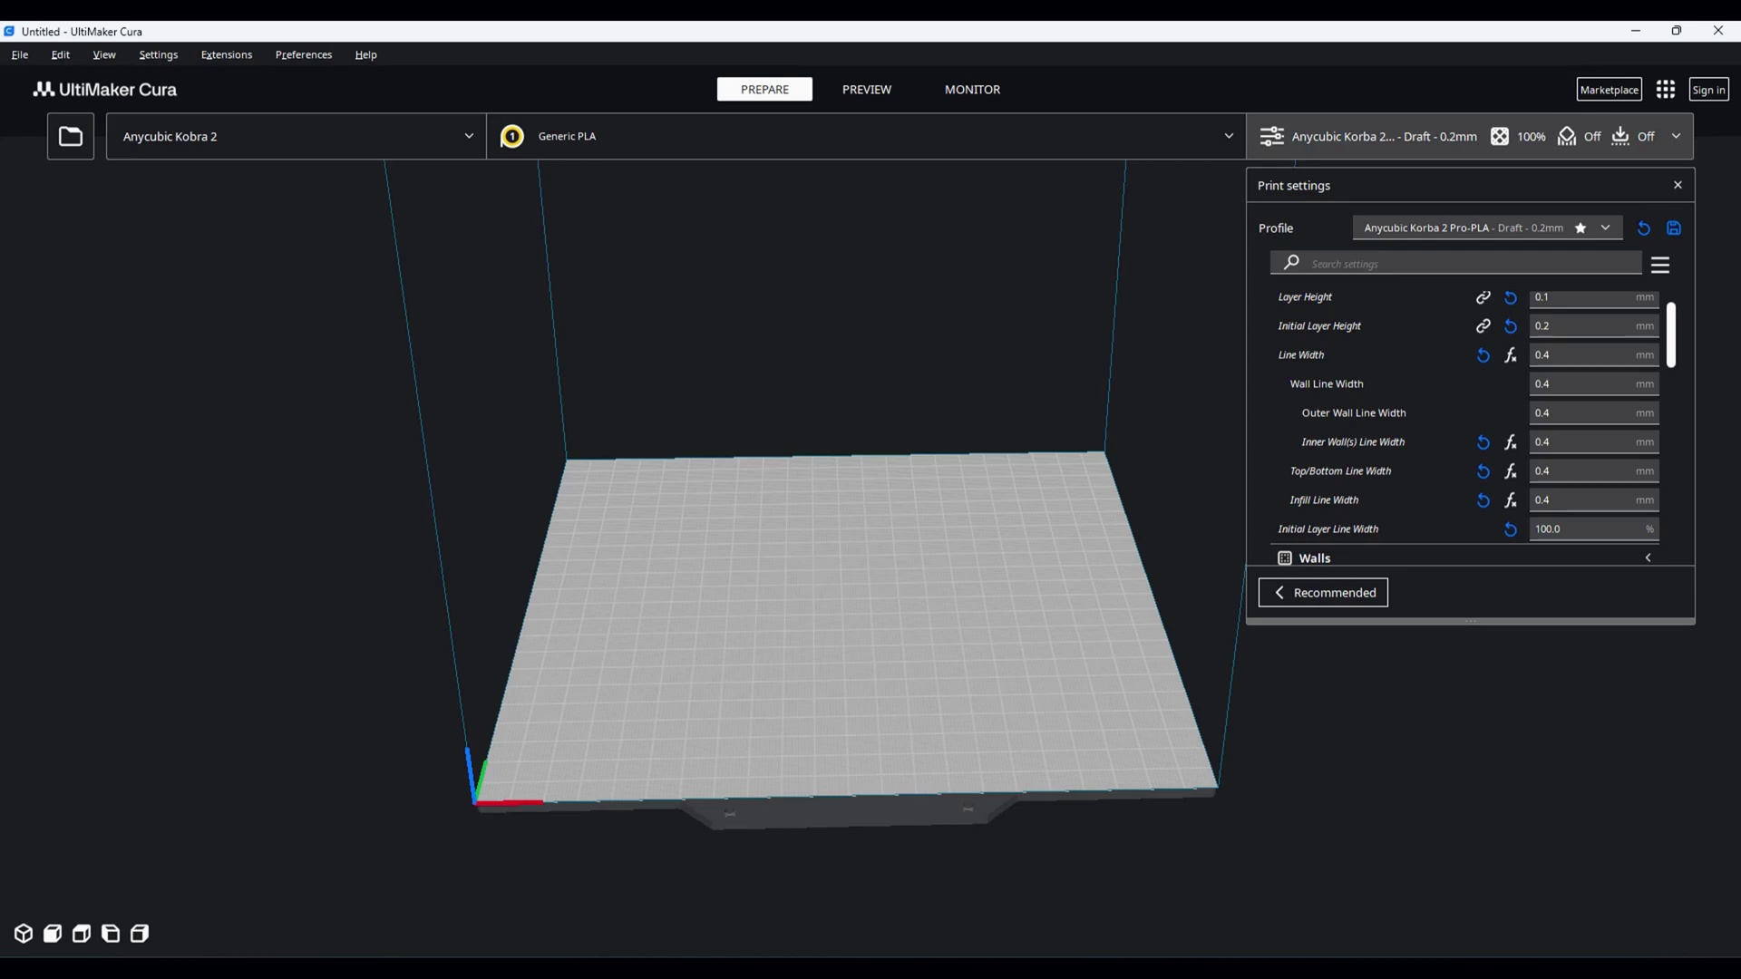
scroll(1464, 428, "up", 1)
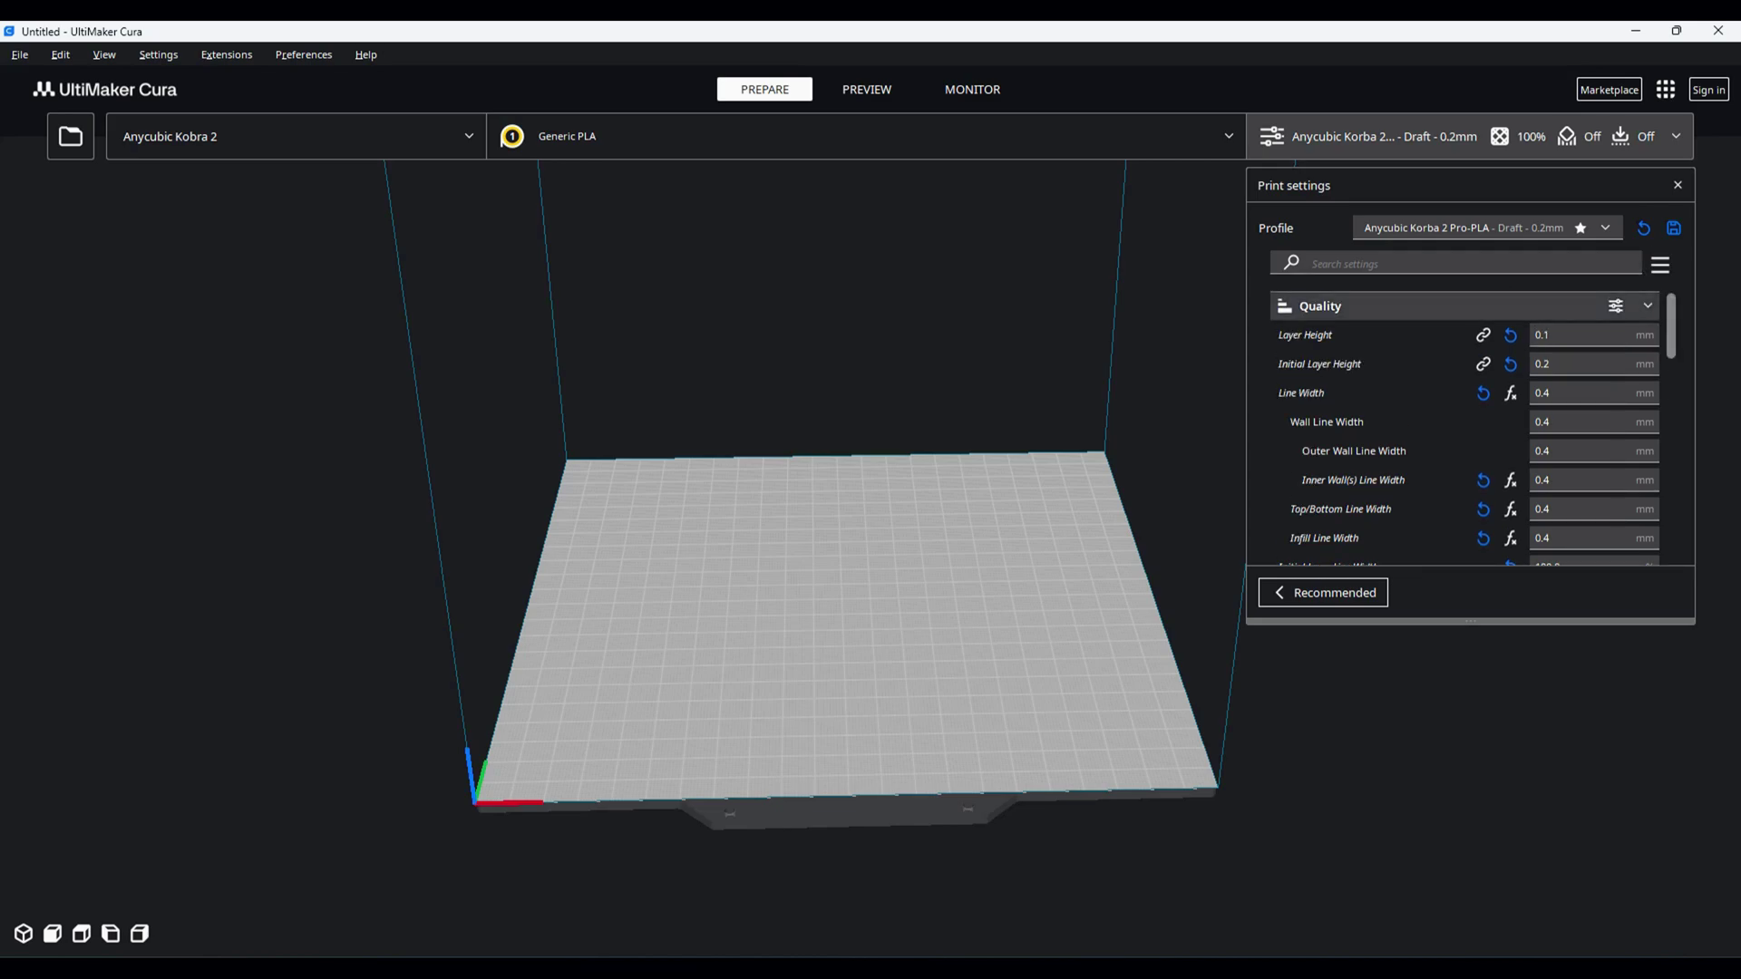
left_click(1464, 305)
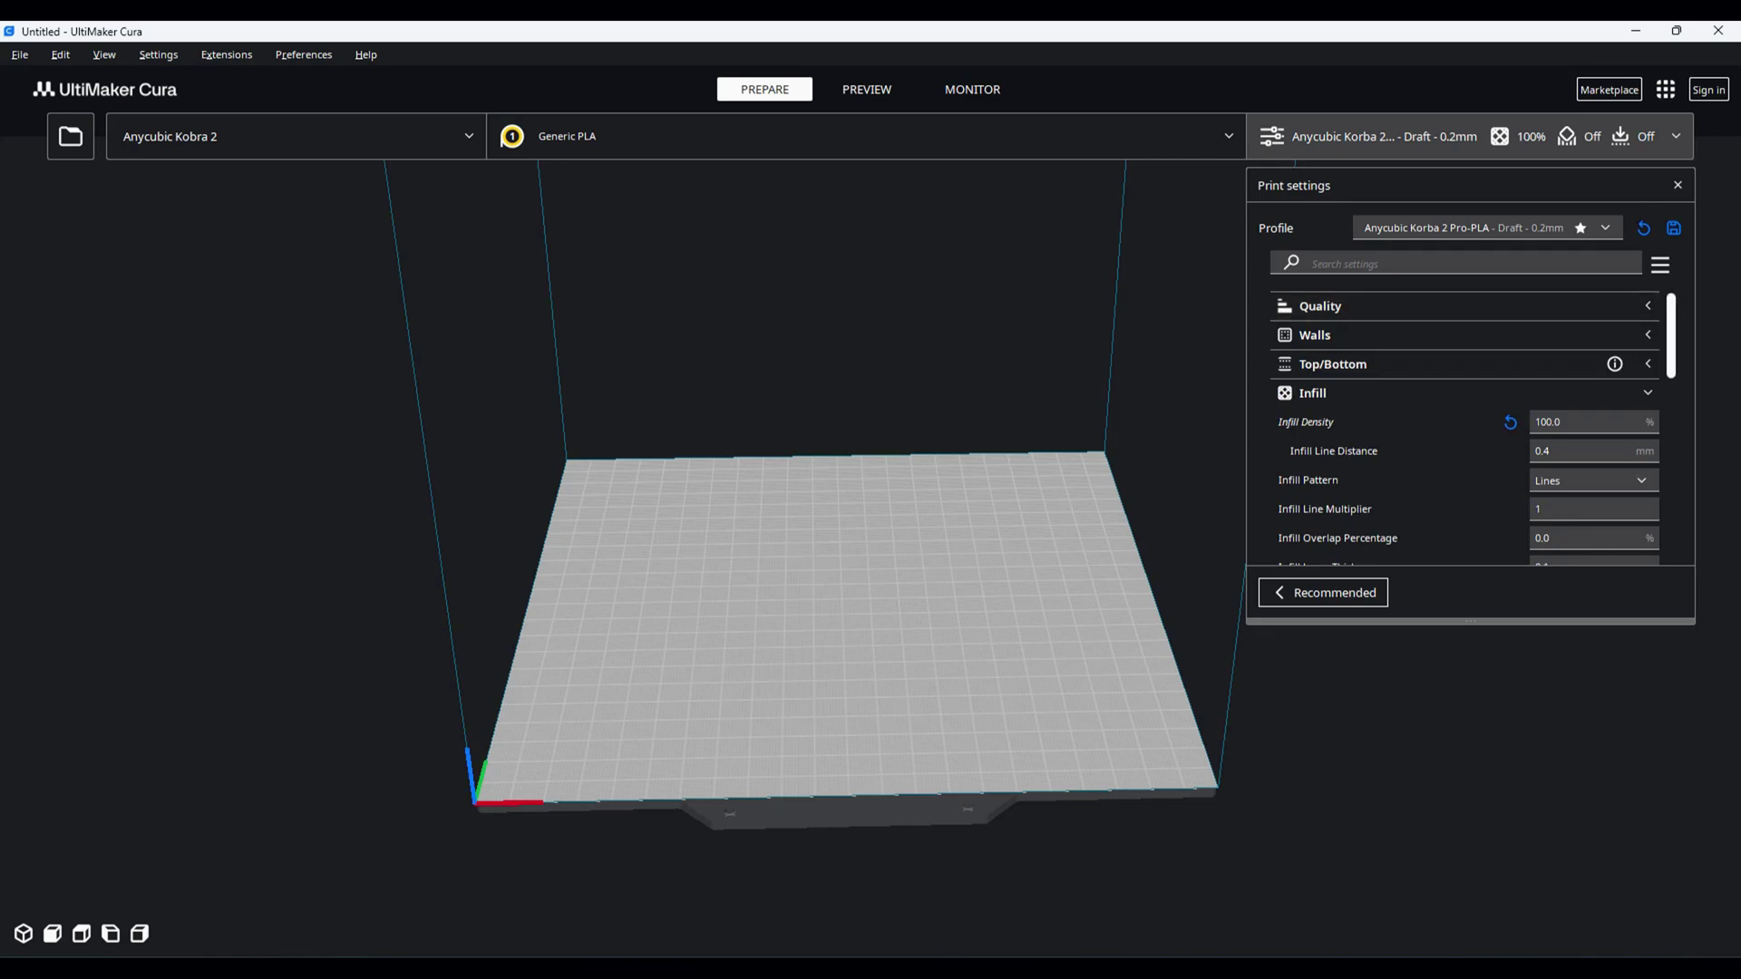
Step: Check the infill density and collapse the Infill and Speed settings
scroll(1472, 428, "down", 2)
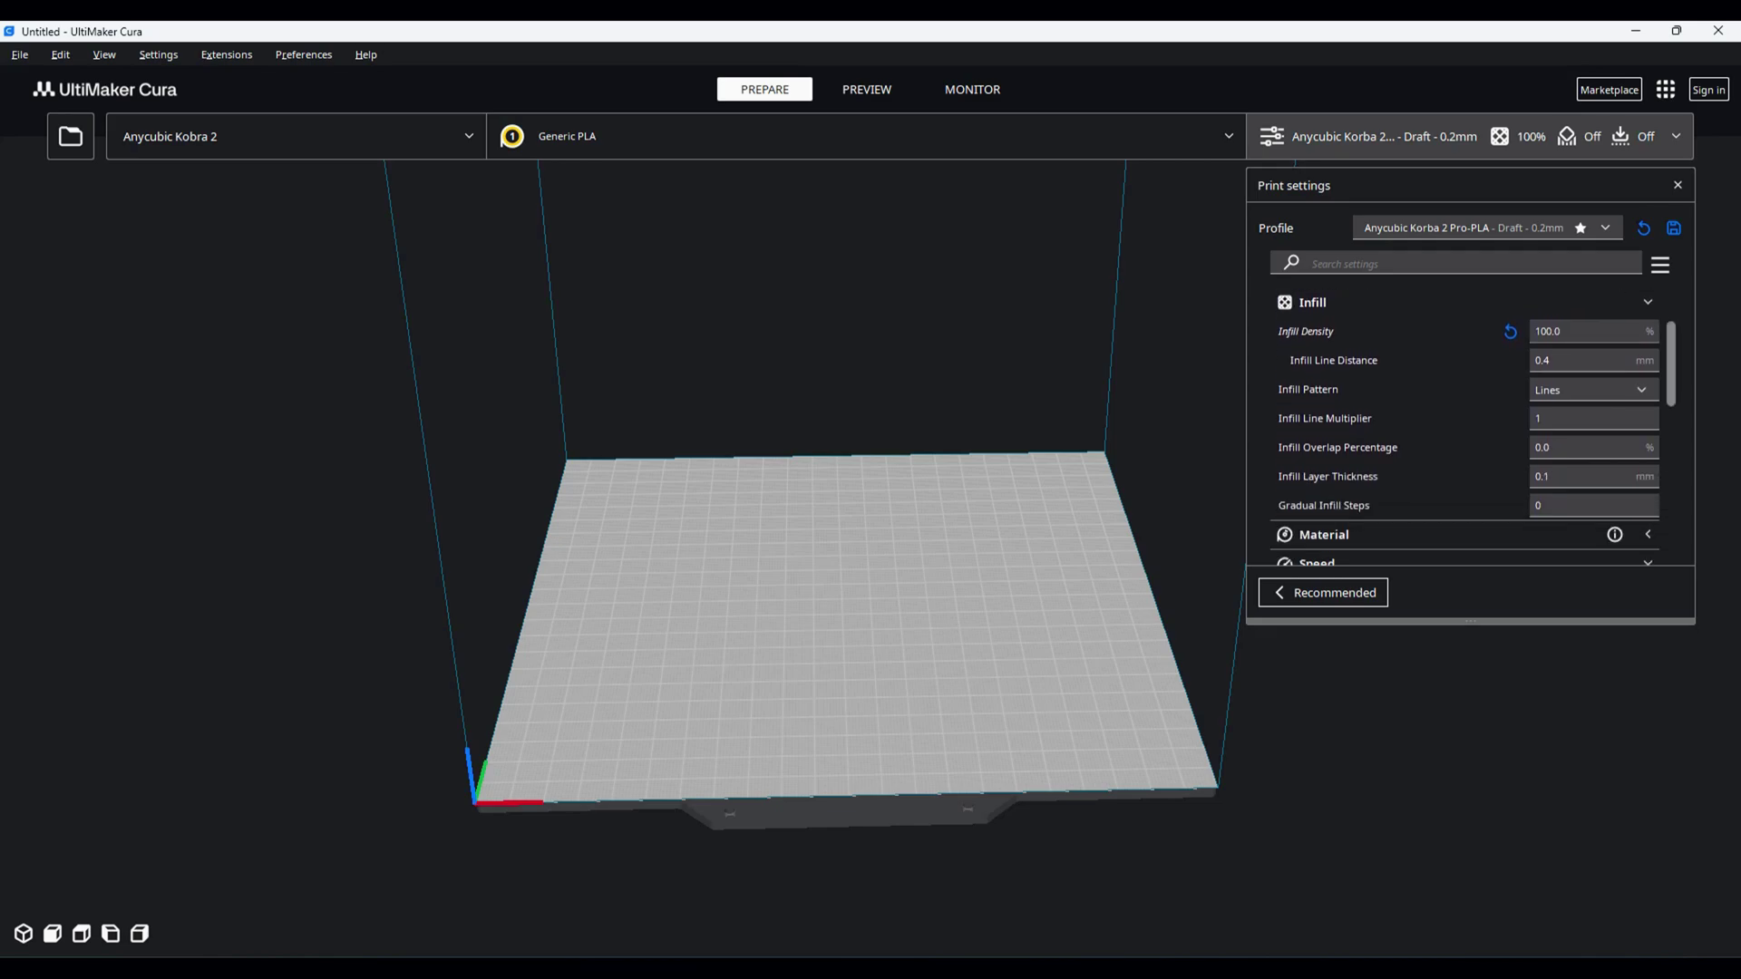
double_click(1546, 331)
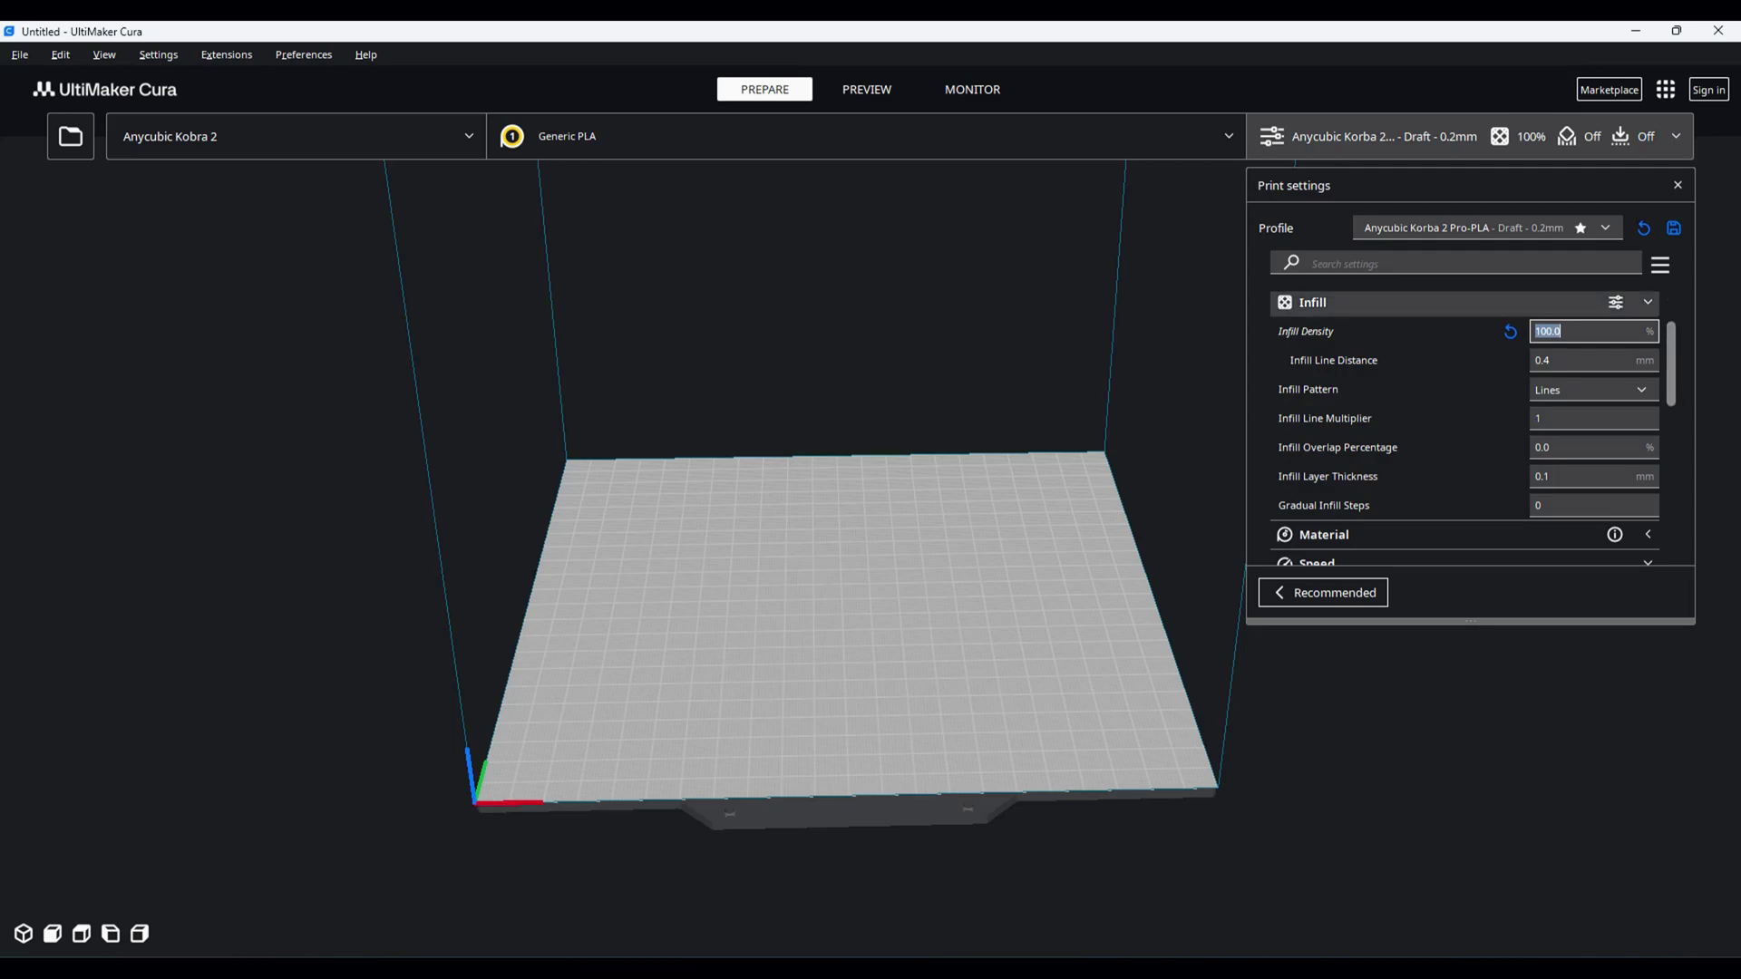
left_click(1616, 303)
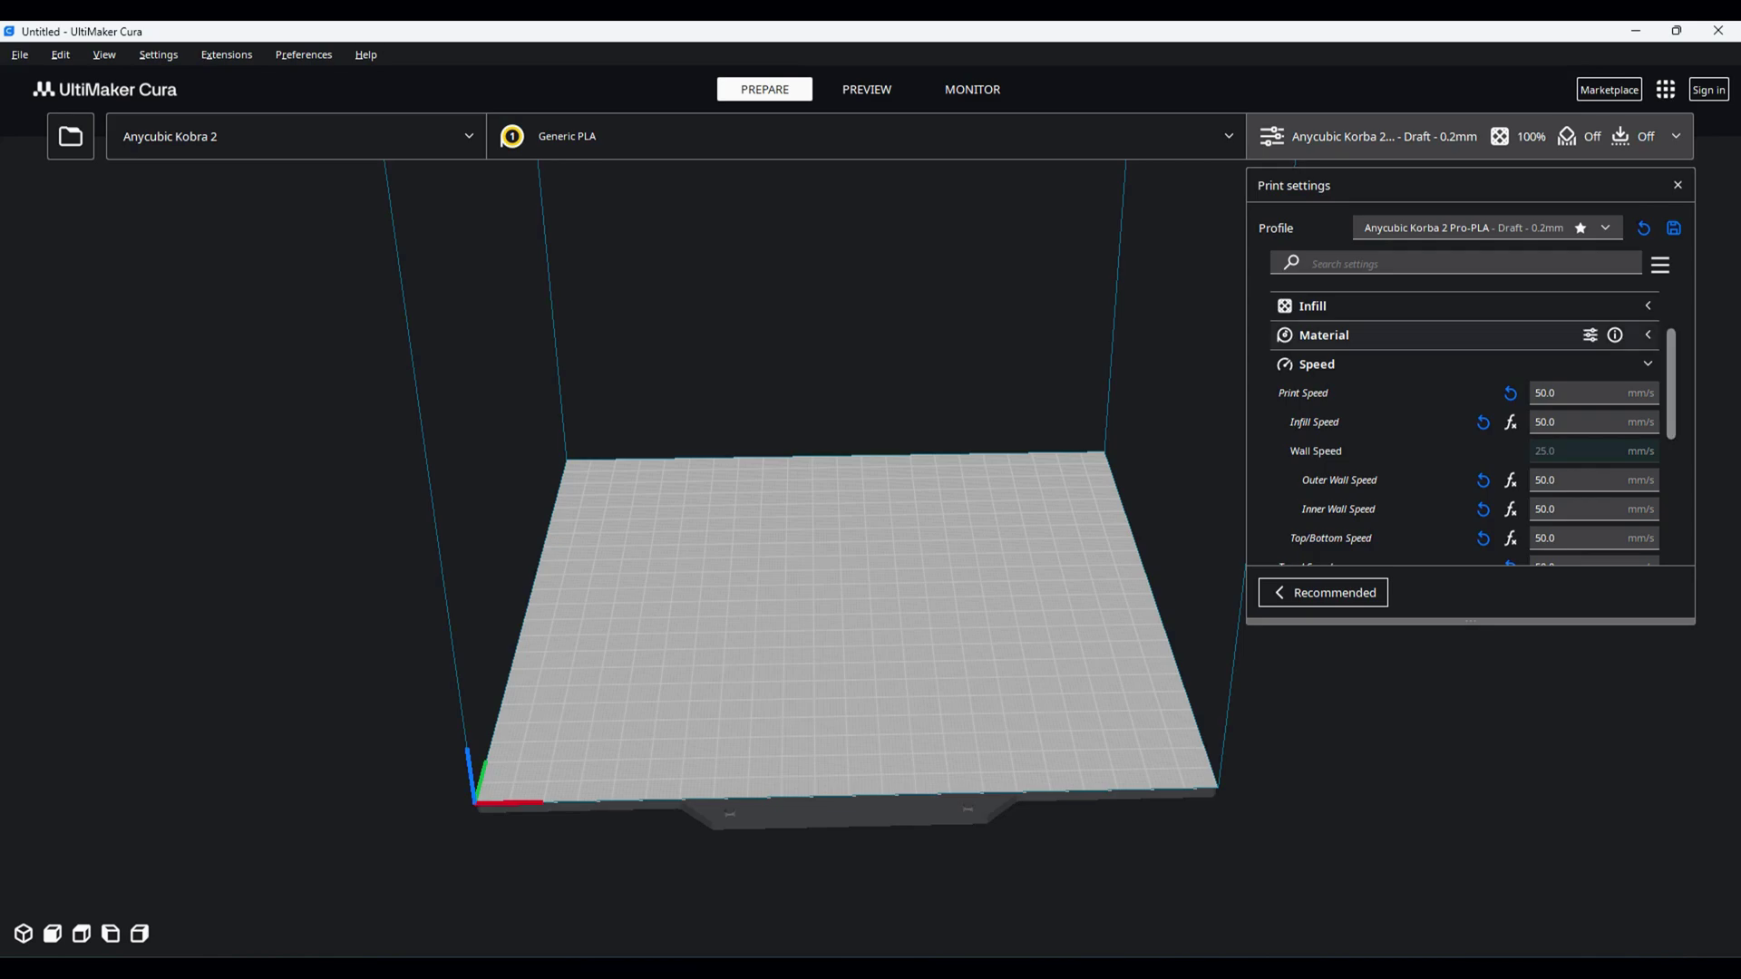
left_click(1316, 364)
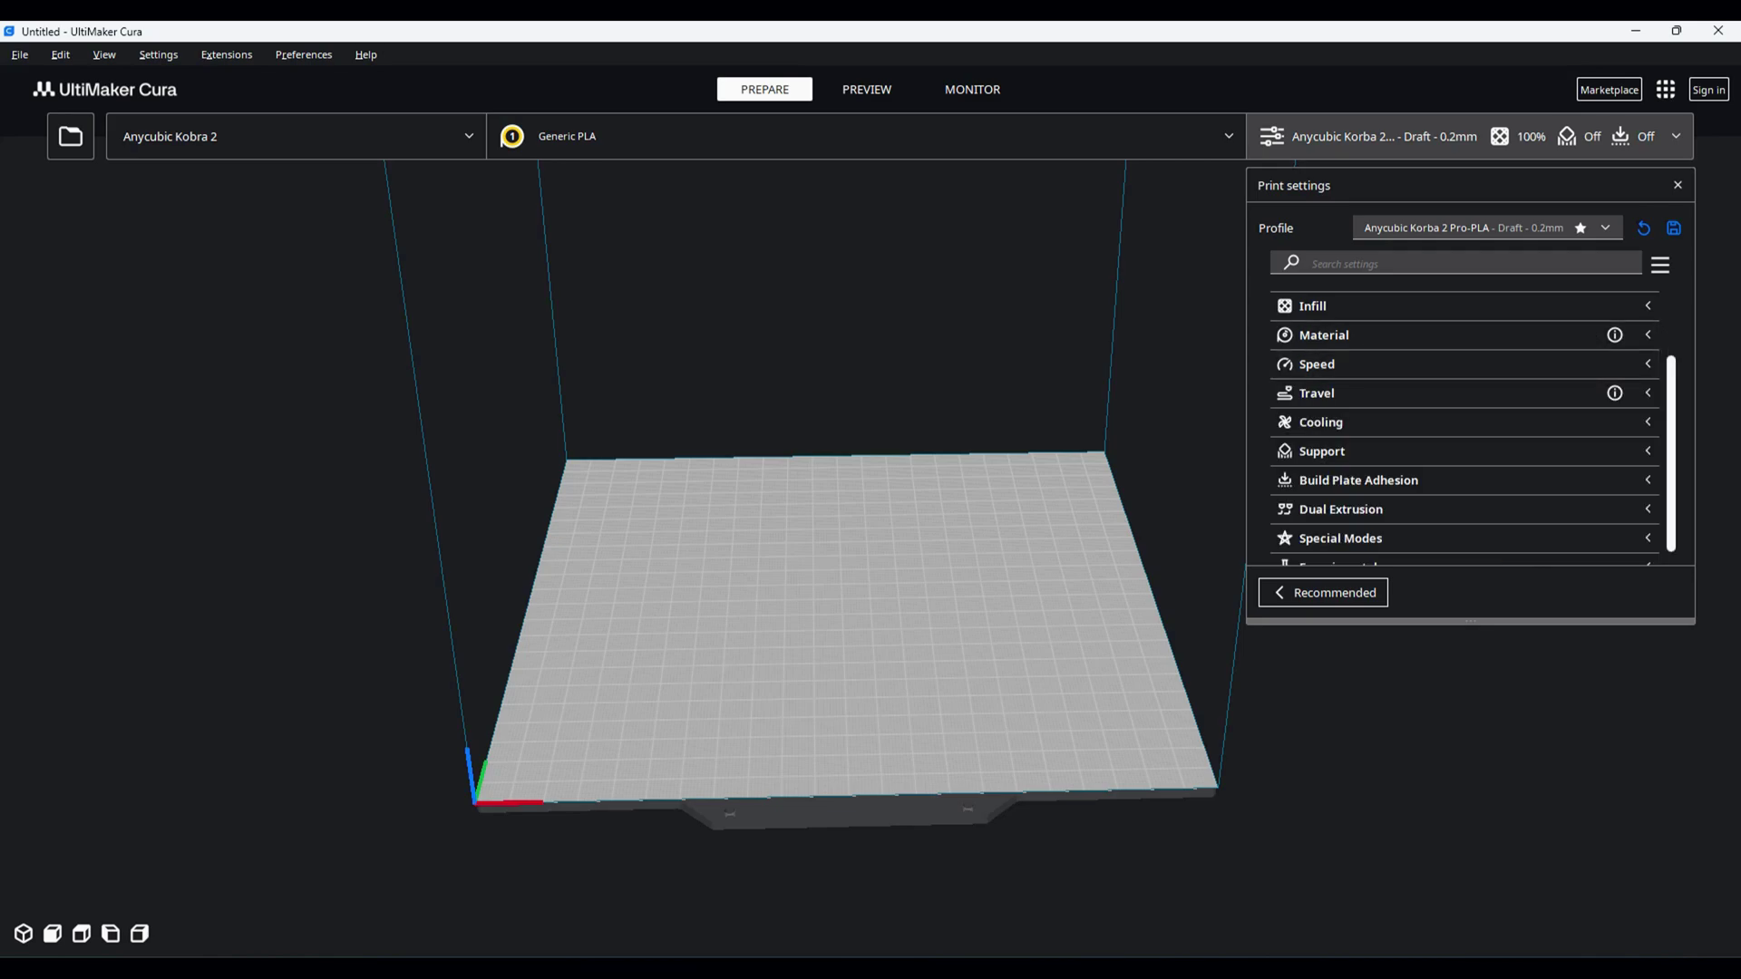
Step: Set the build plate adhesion type to Brim and collapse the Build Plate Adhesion settings
left_click_drag(1670, 399, 1670, 412)
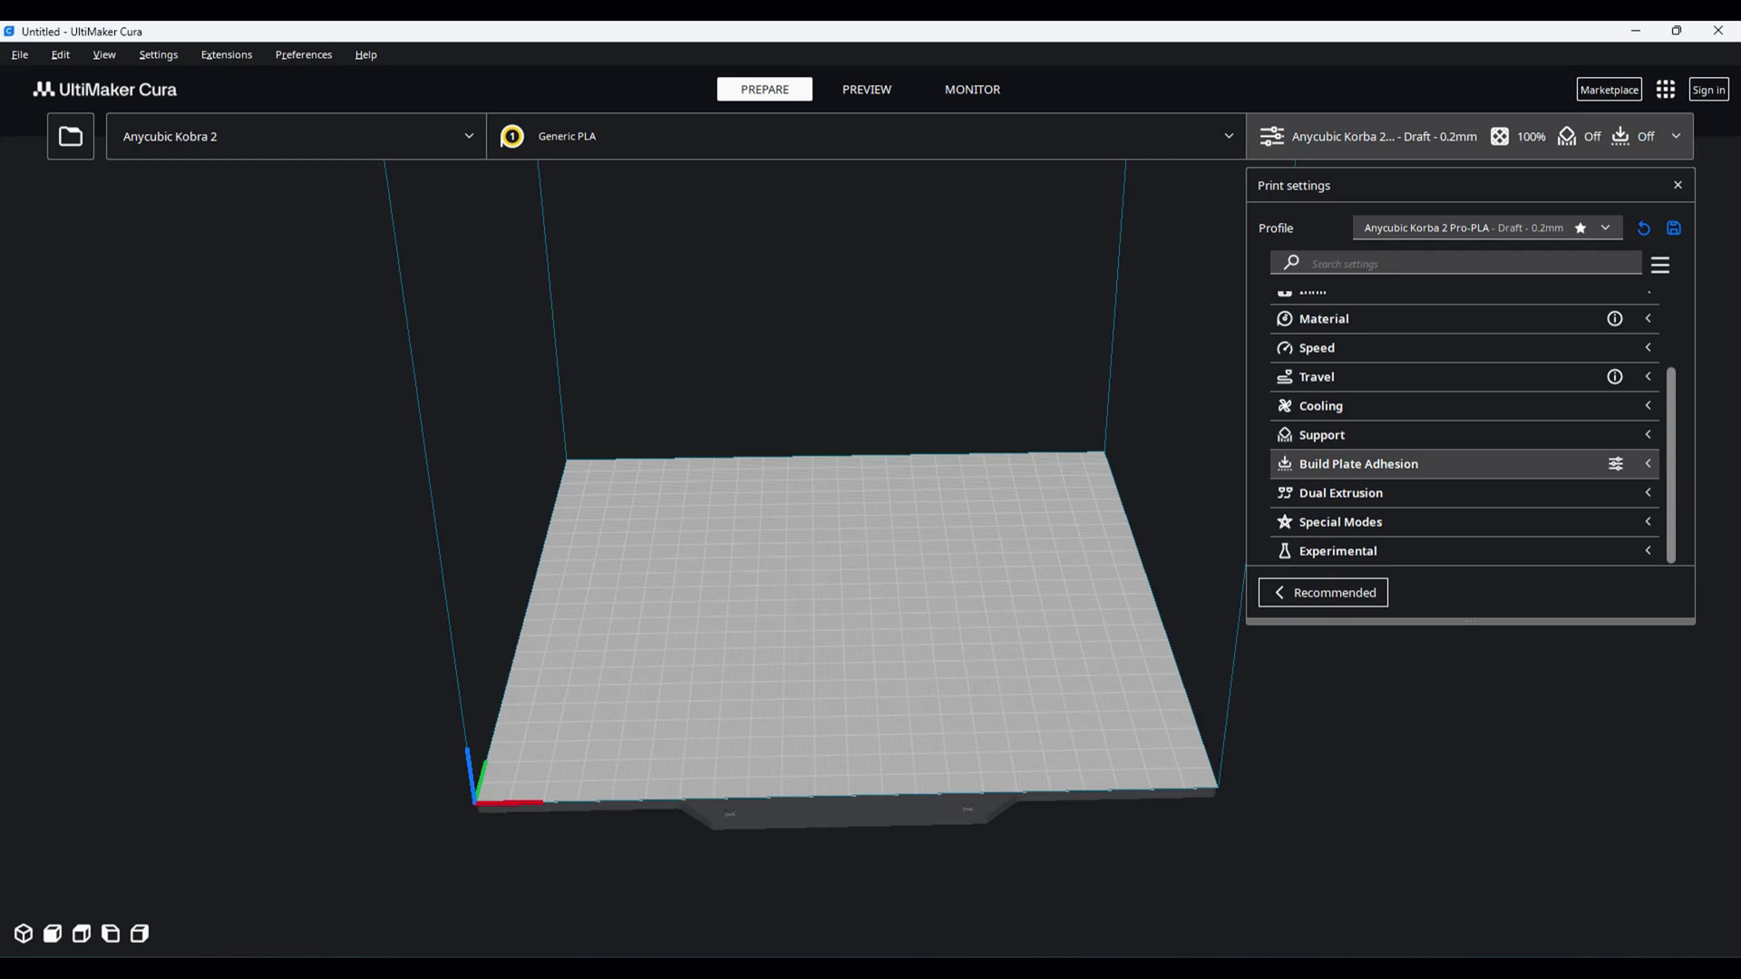
left_click(1358, 464)
scroll(1359, 463, "down", 1)
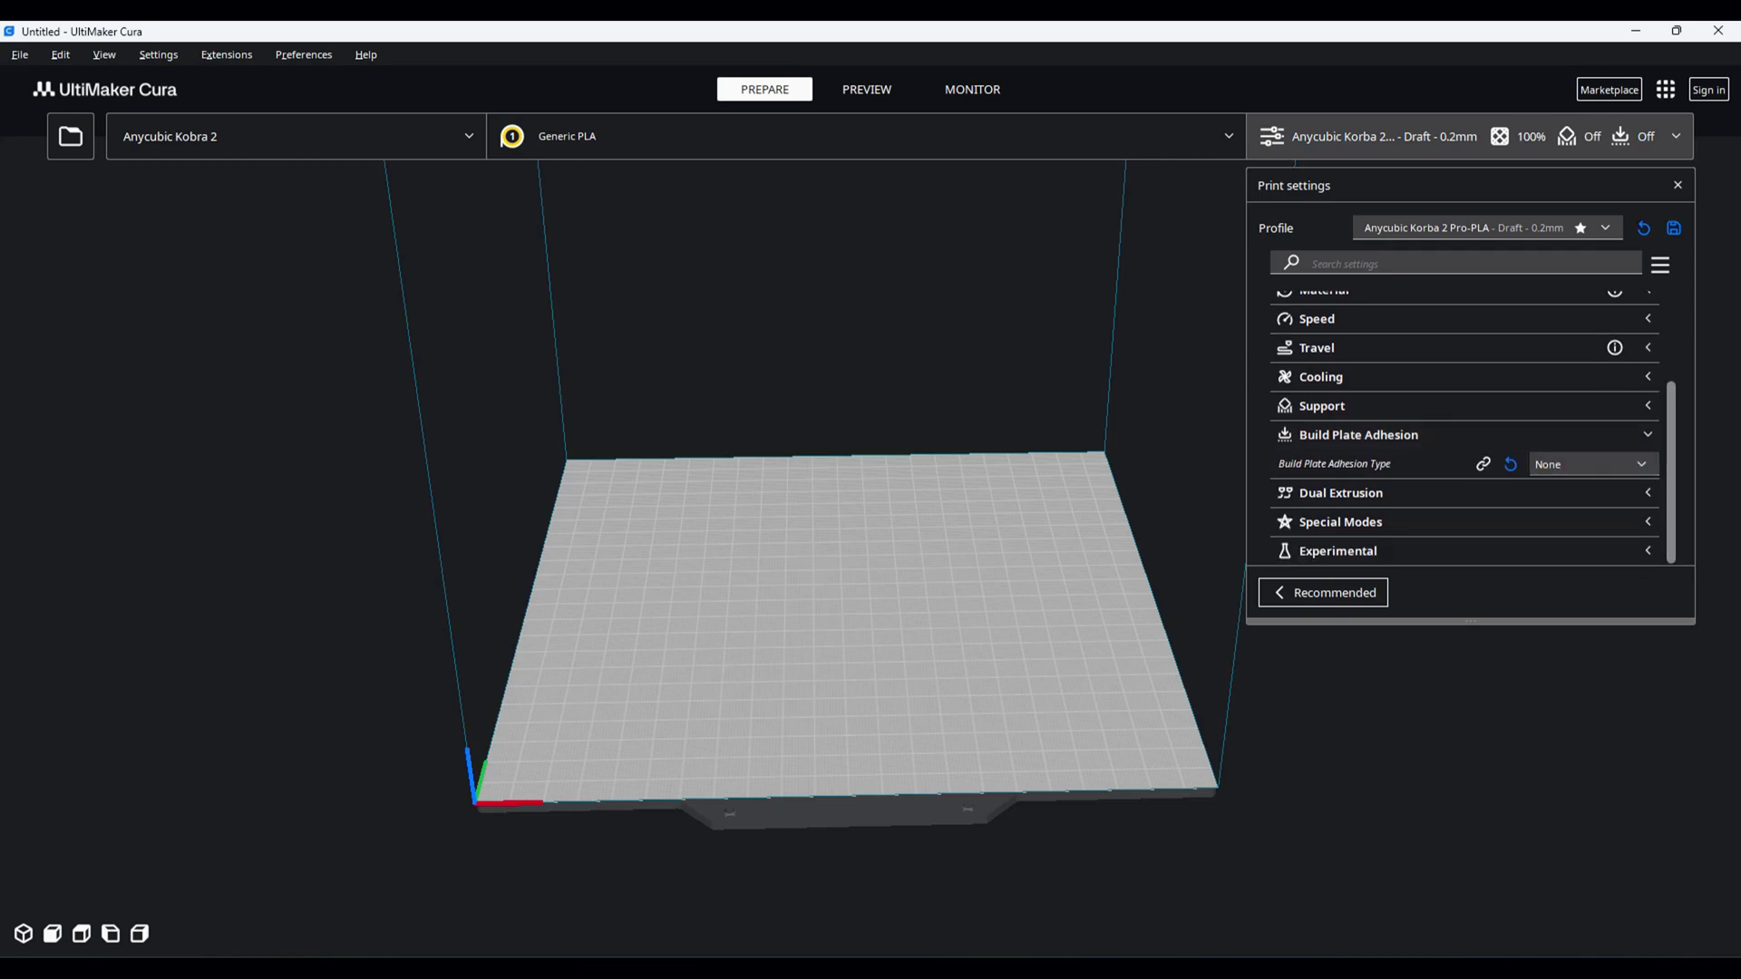
left_click(1593, 464)
left_click(1593, 535)
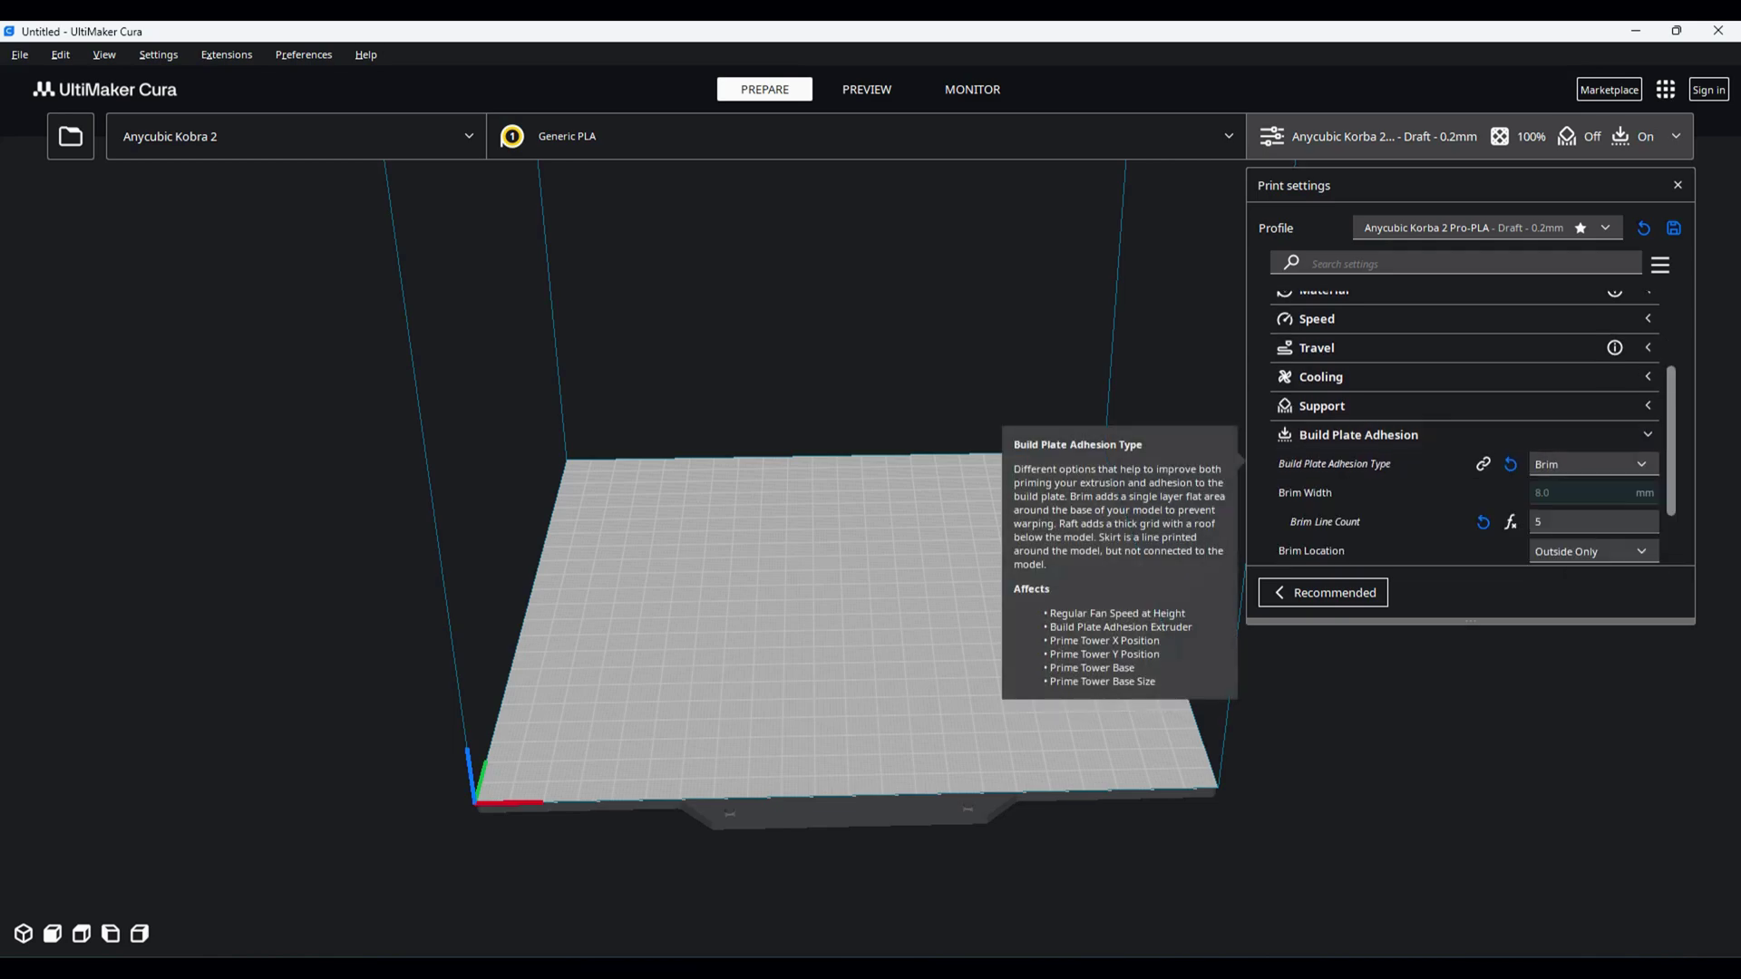
scroll(1464, 426, "down", 3)
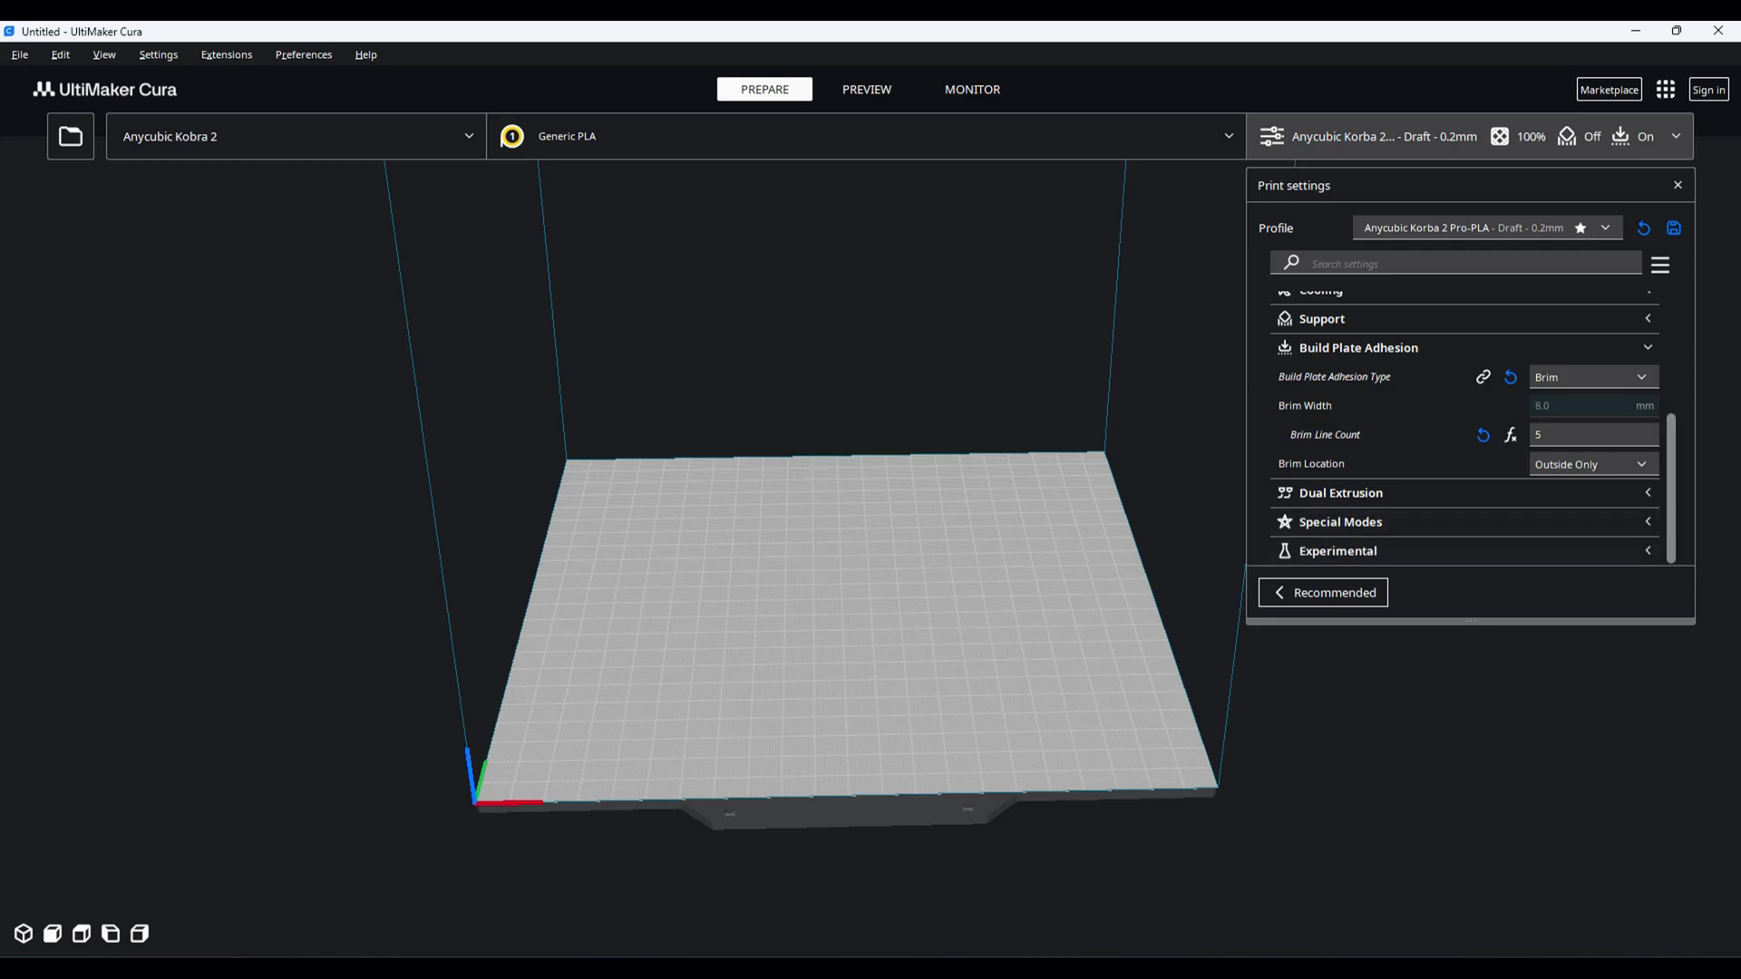
left_click(1357, 347)
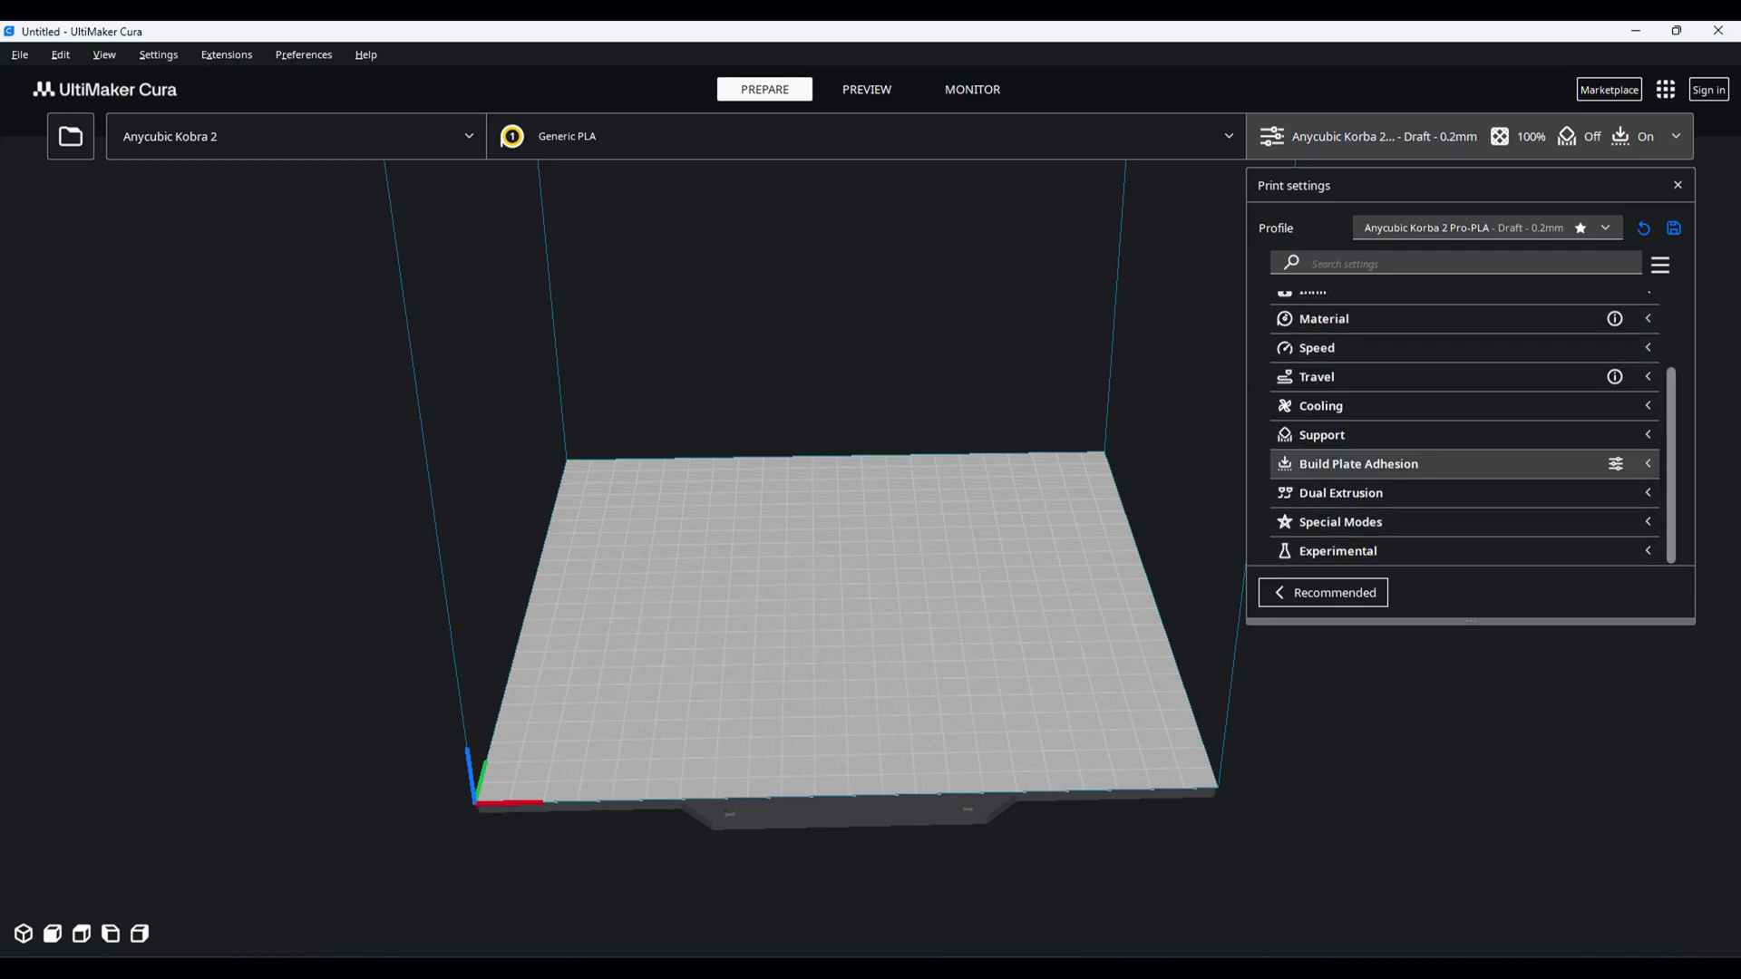
scroll(1451, 453, "up", 3)
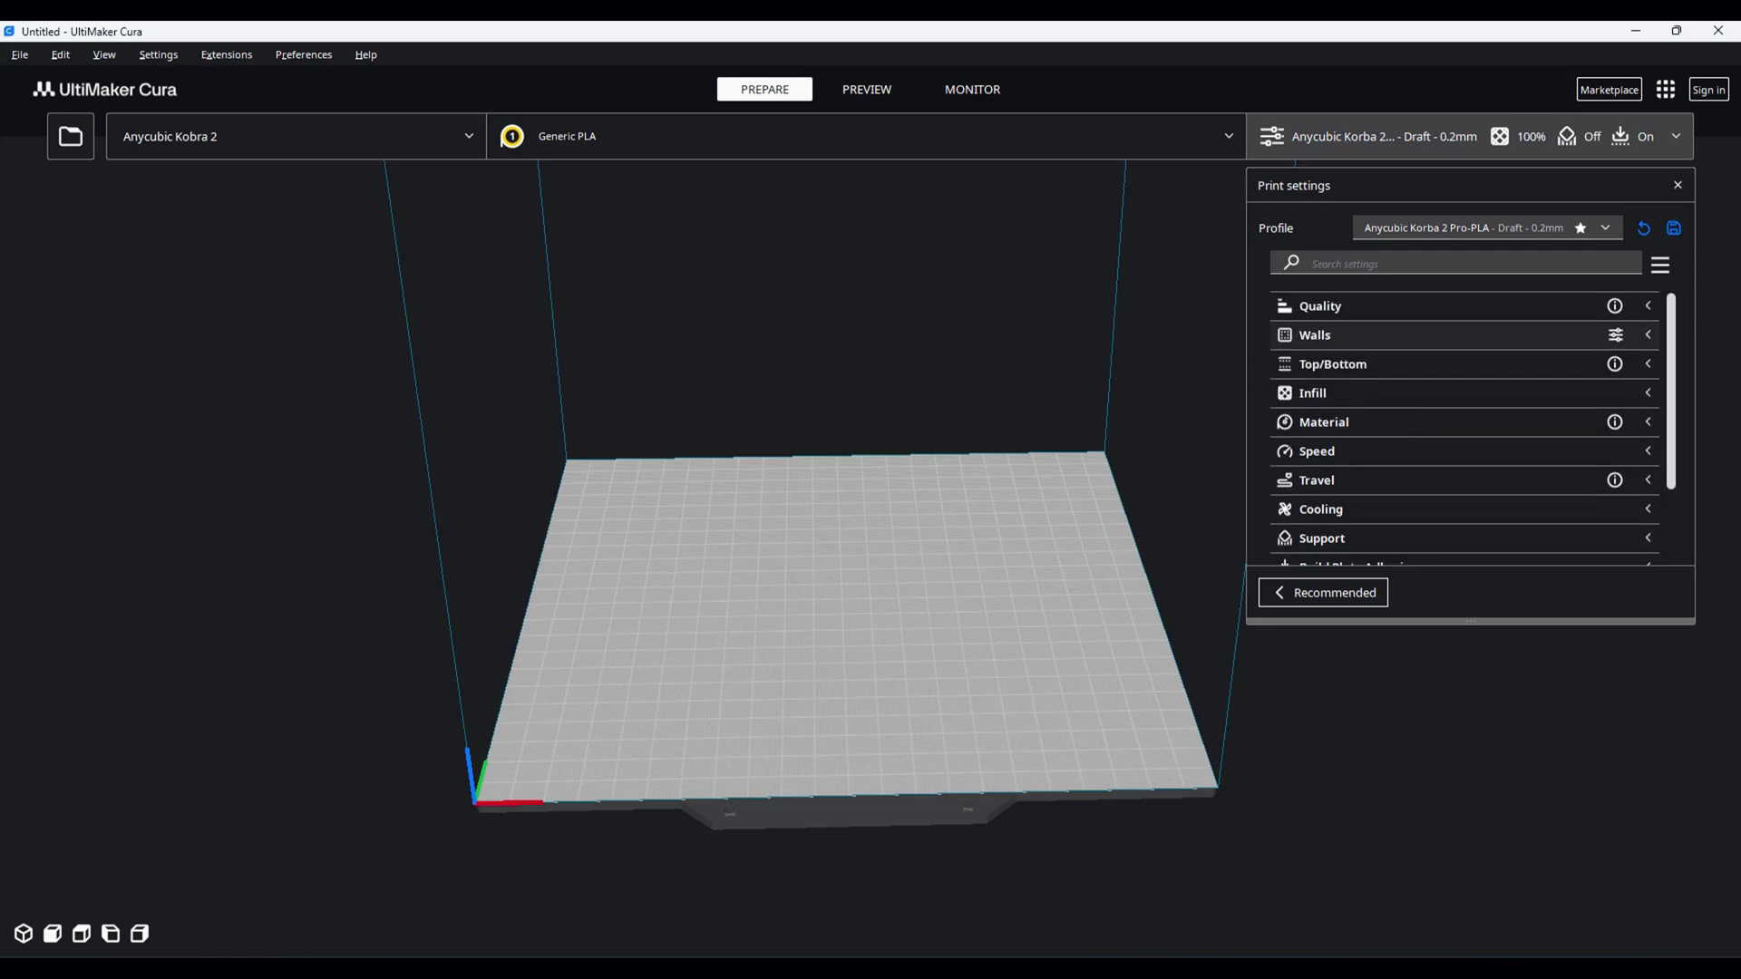
Step: Open the Eiffel Tower image 1000_F_44313077_sGmwyXISpFVsCmpKvnwExPq6FF3qsHda from the Desktop folder
left_click(20, 55)
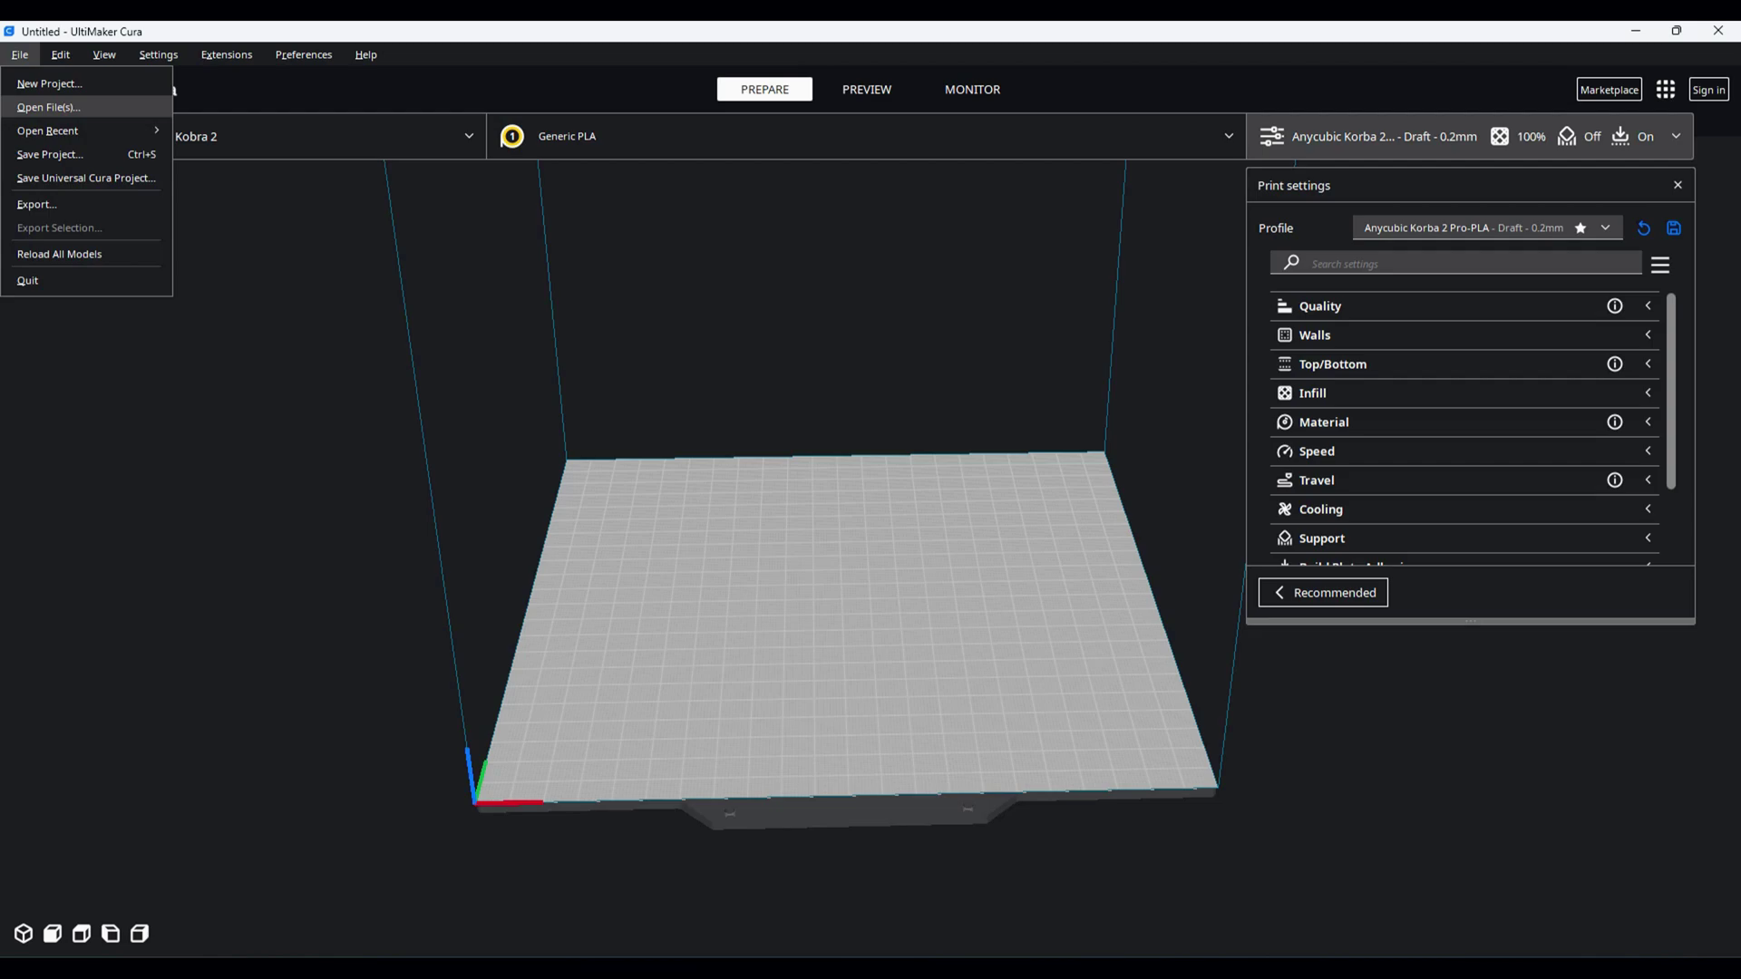
left_click(48, 107)
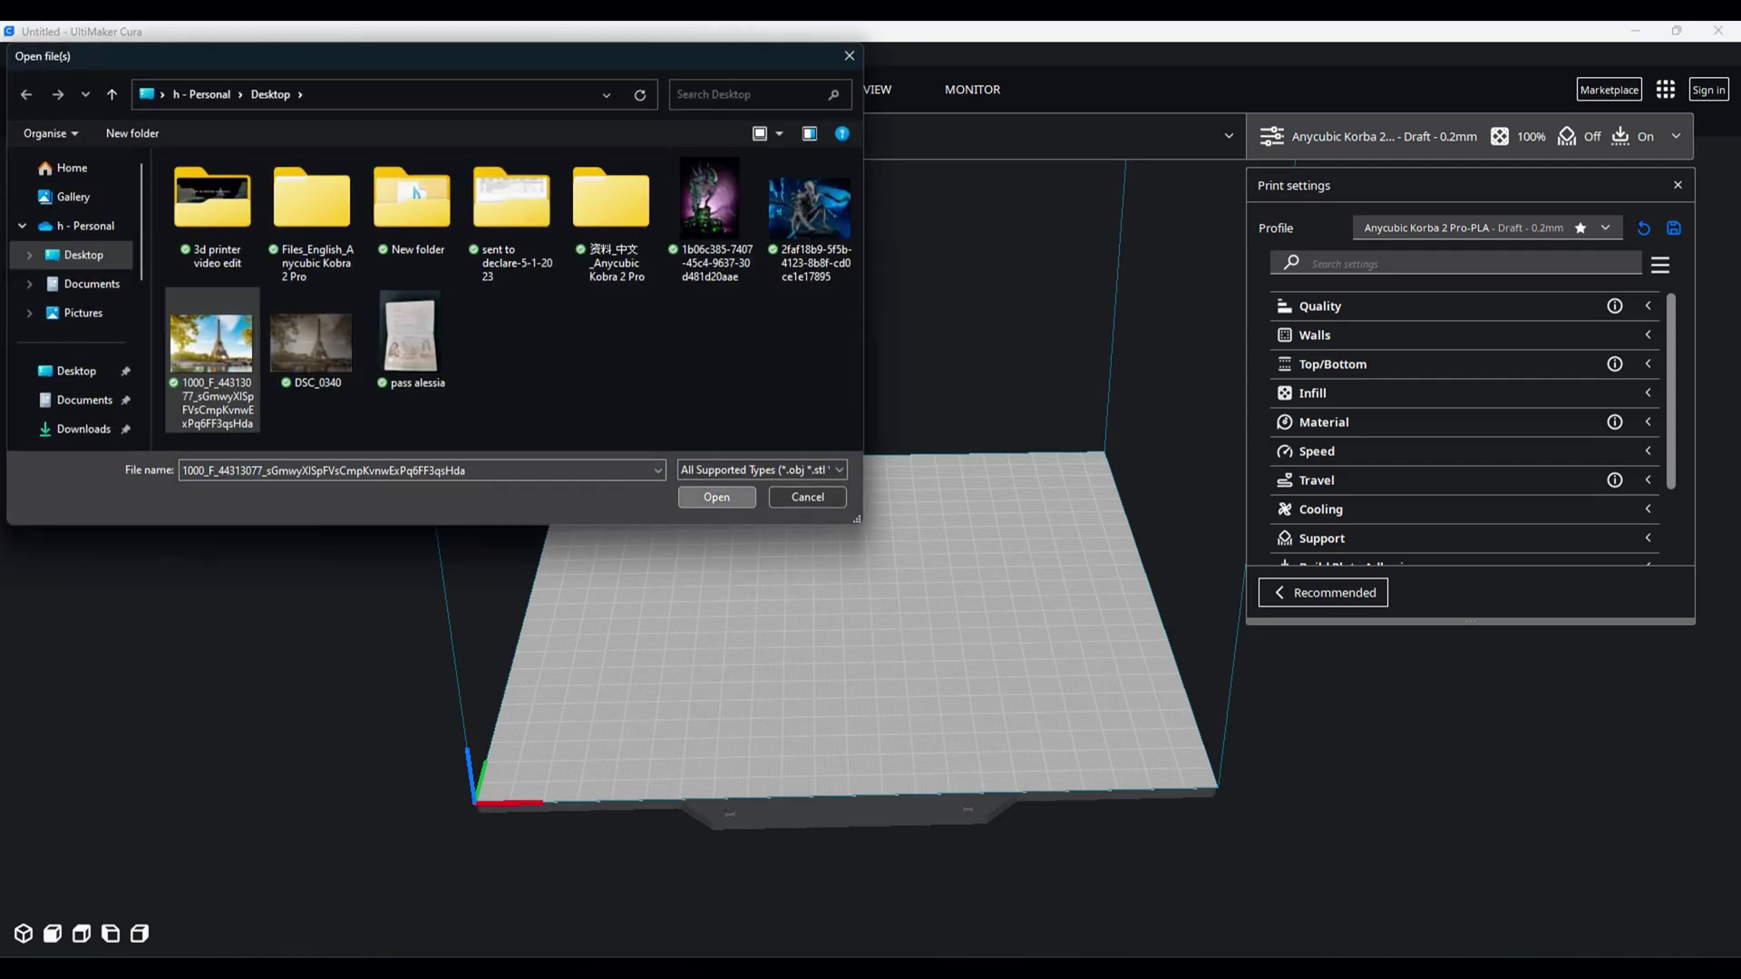
left_click(717, 497)
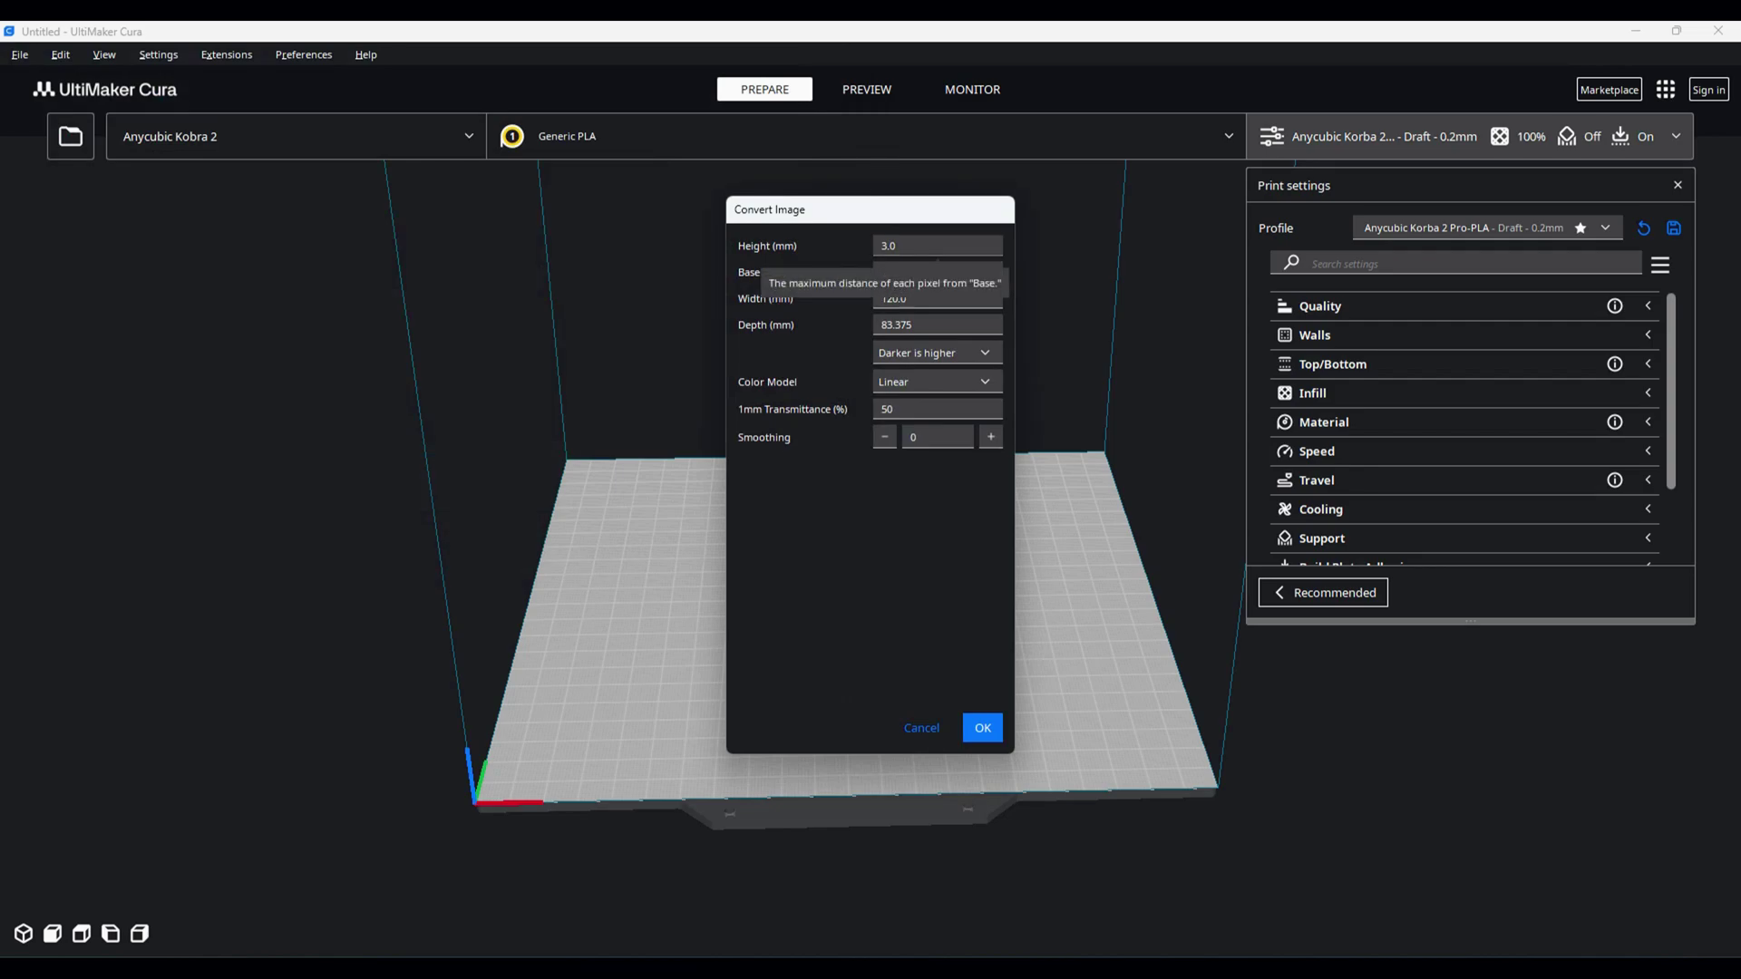
Step: Convert the image with a height of 3 mm, a 0.4 mm base, Darker is higher and the Linear color model
double_click(937, 246)
type("3")
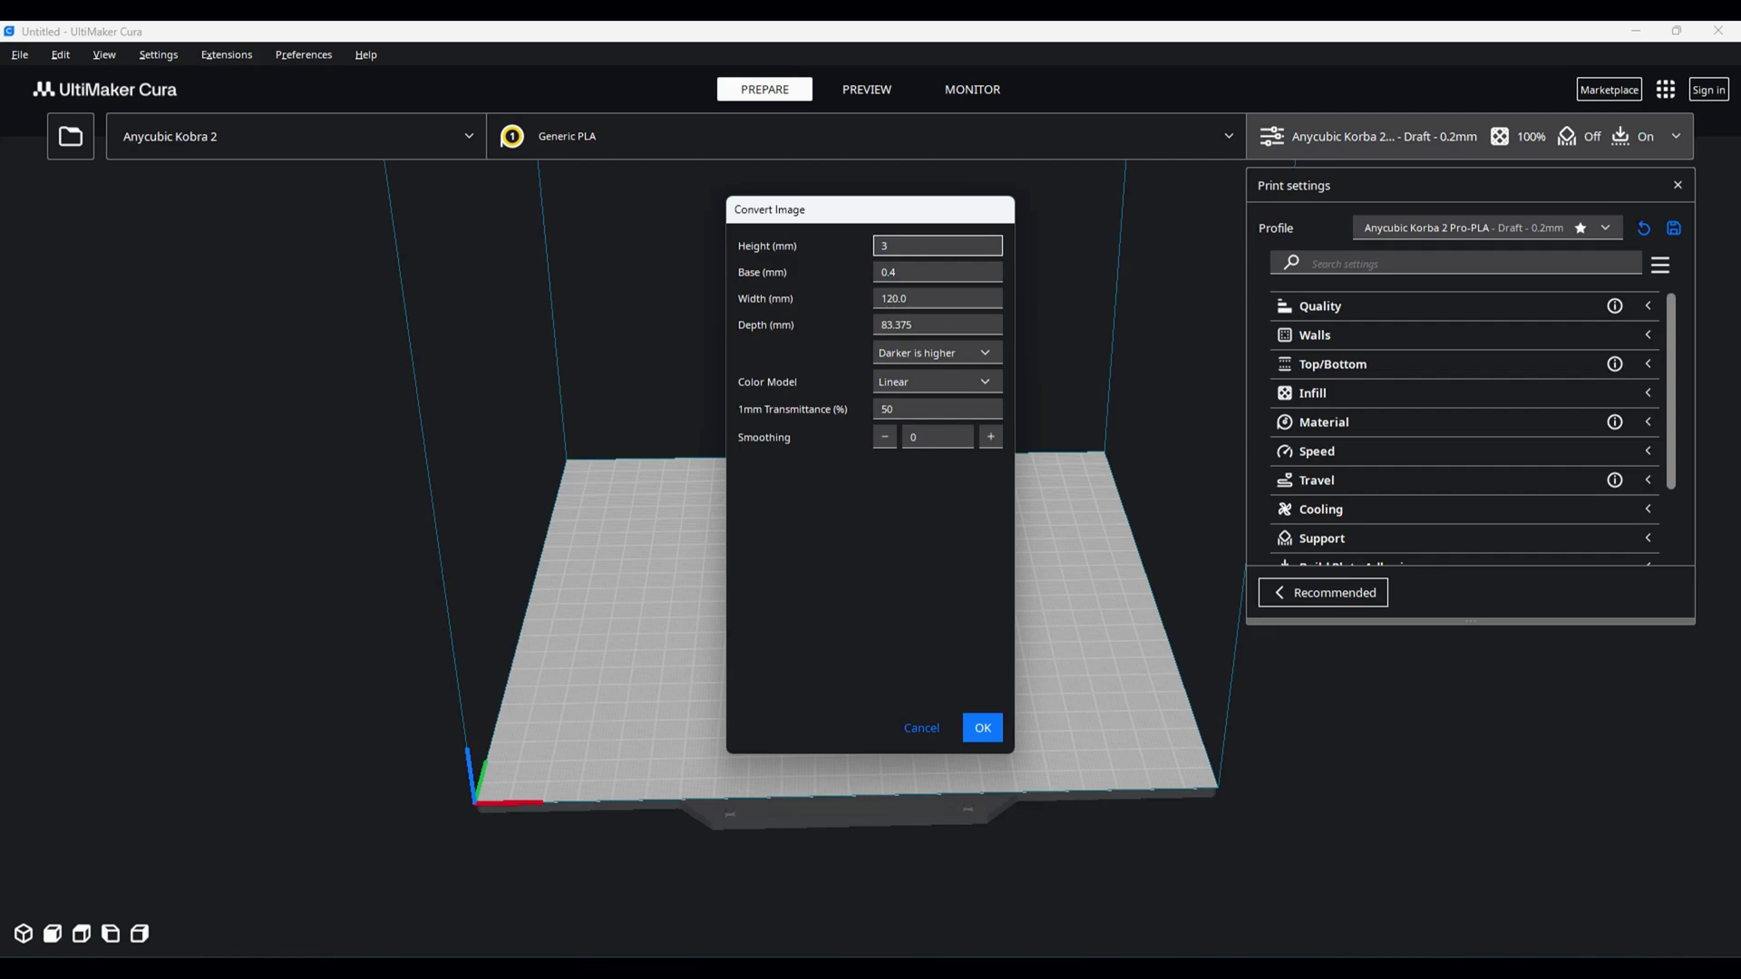
left_click(936, 272)
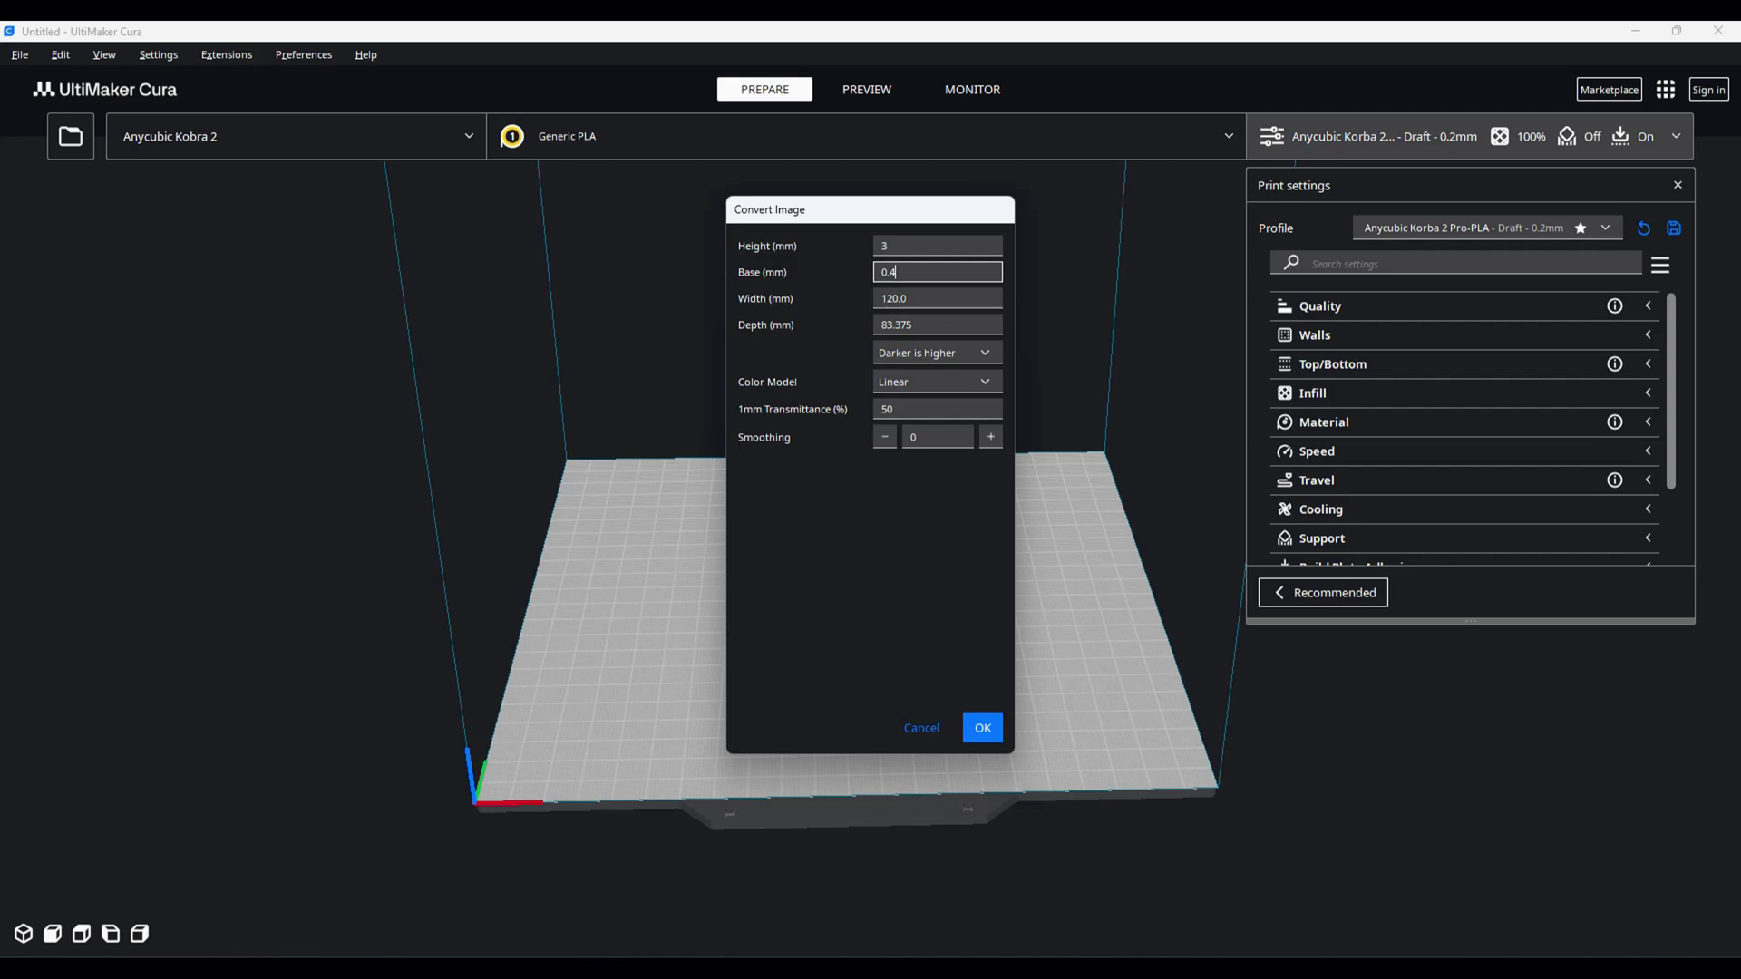
left_click(936, 352)
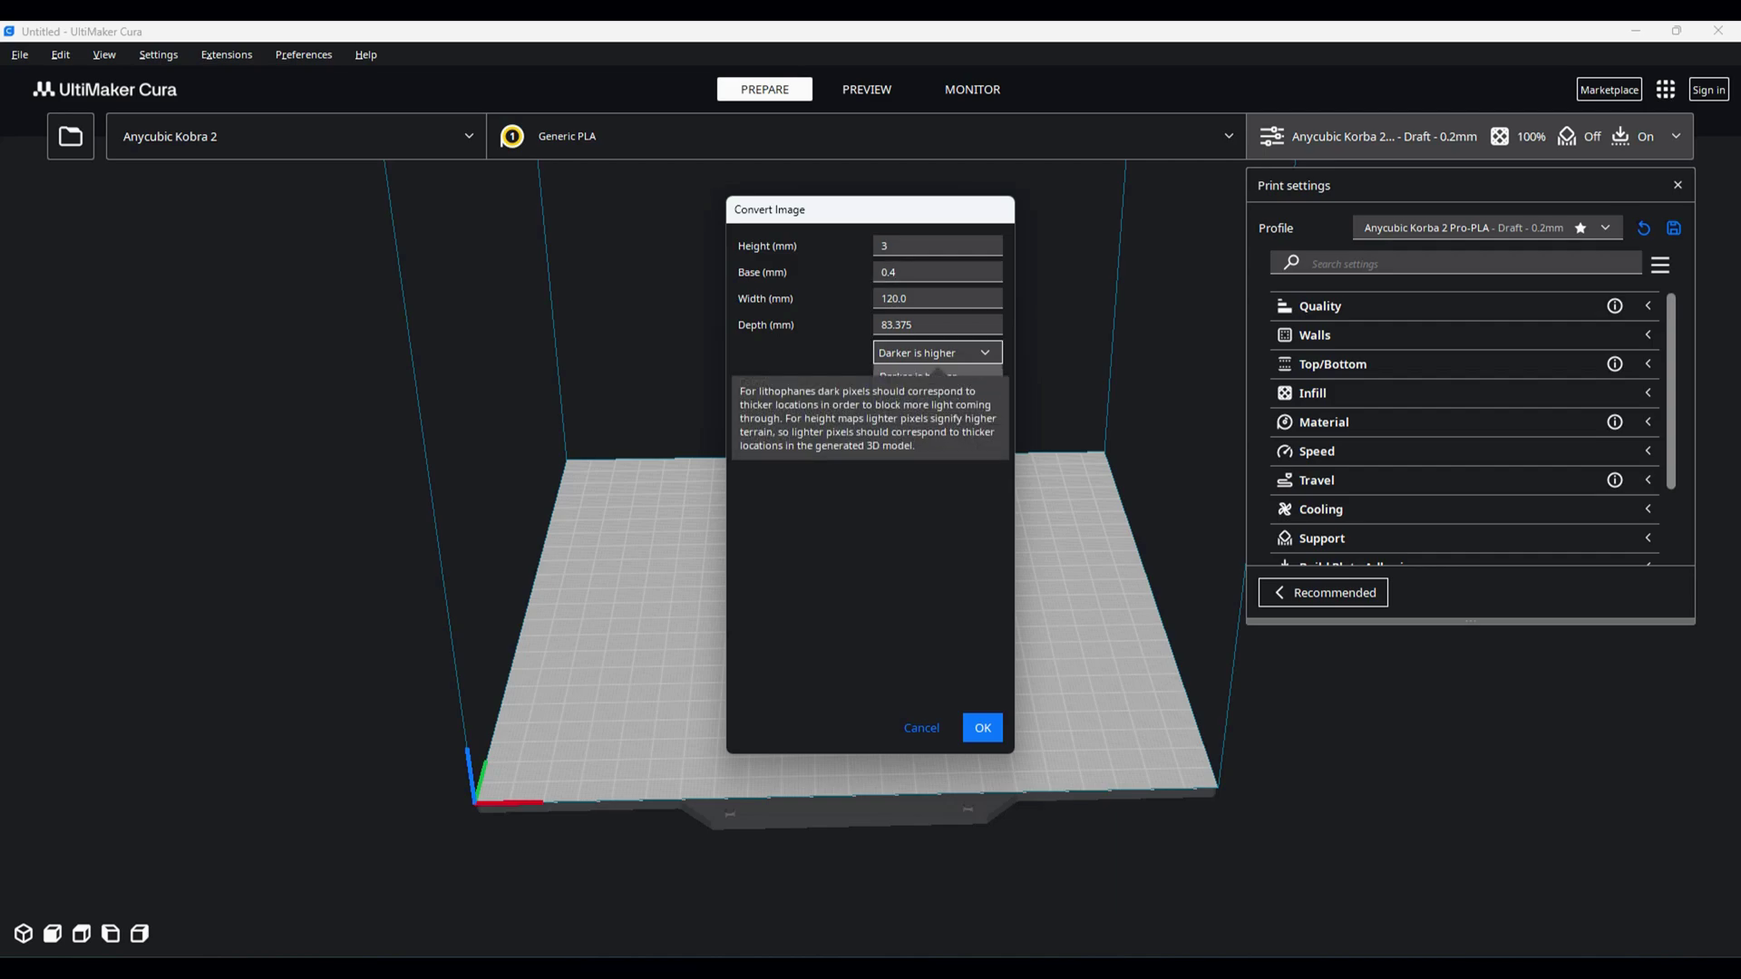
key("Escape")
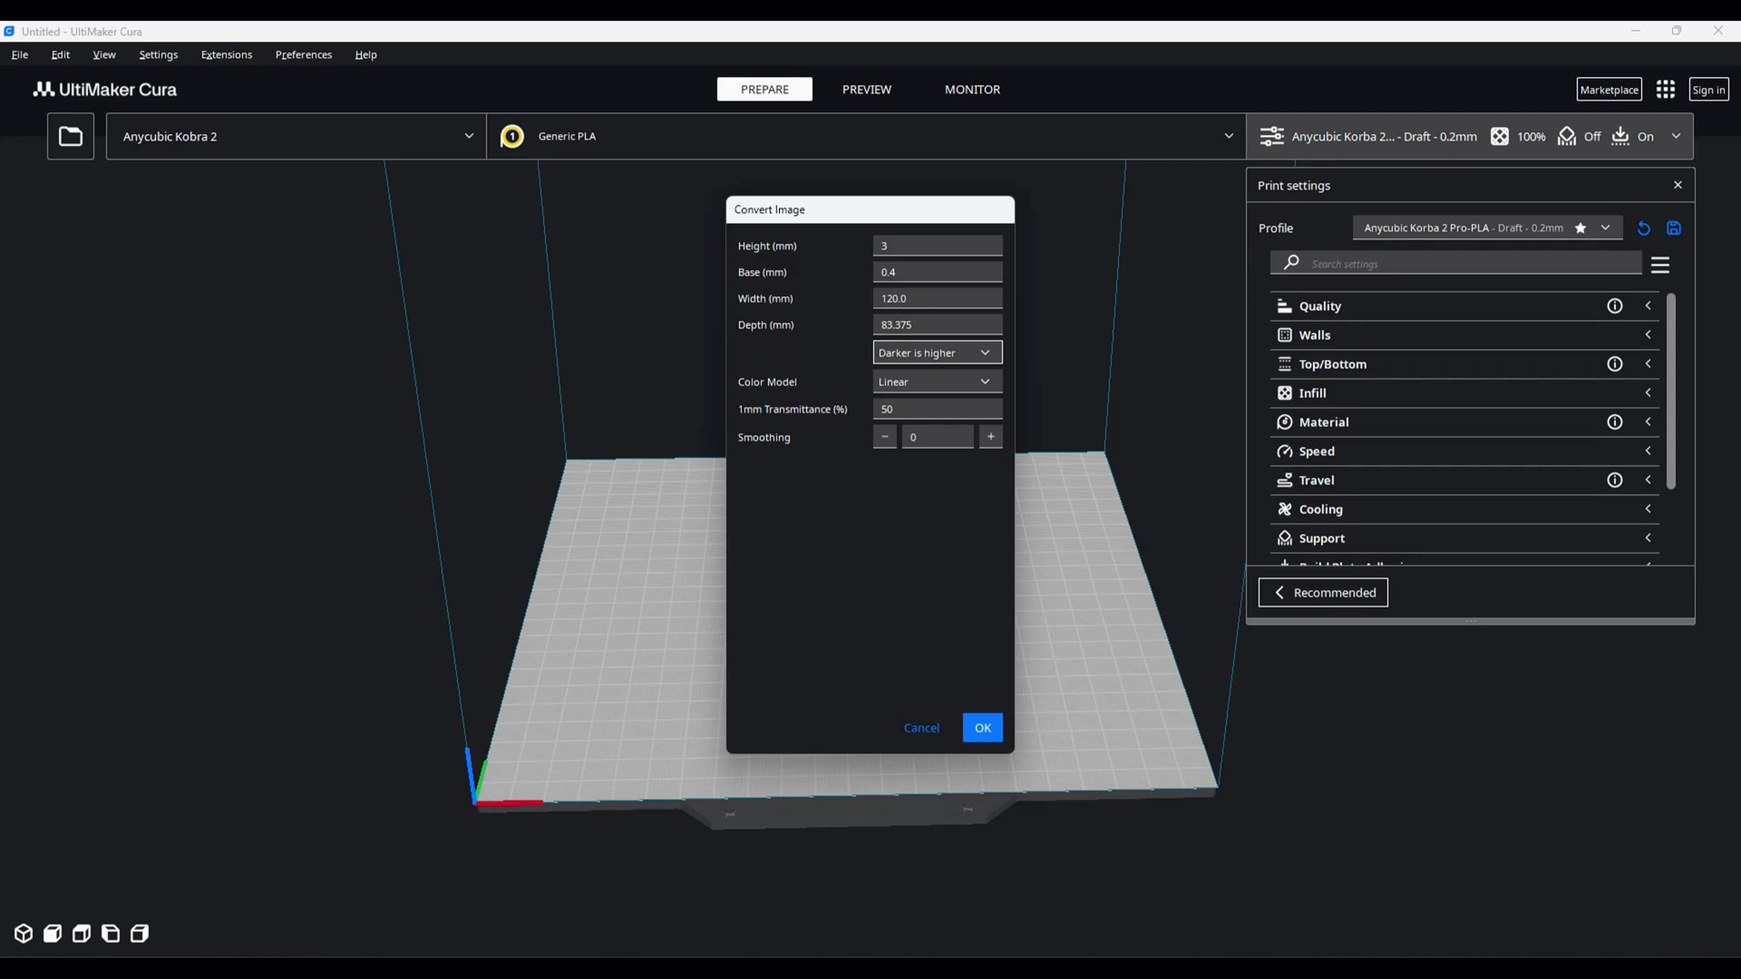
left_click(937, 381)
left_click(937, 404)
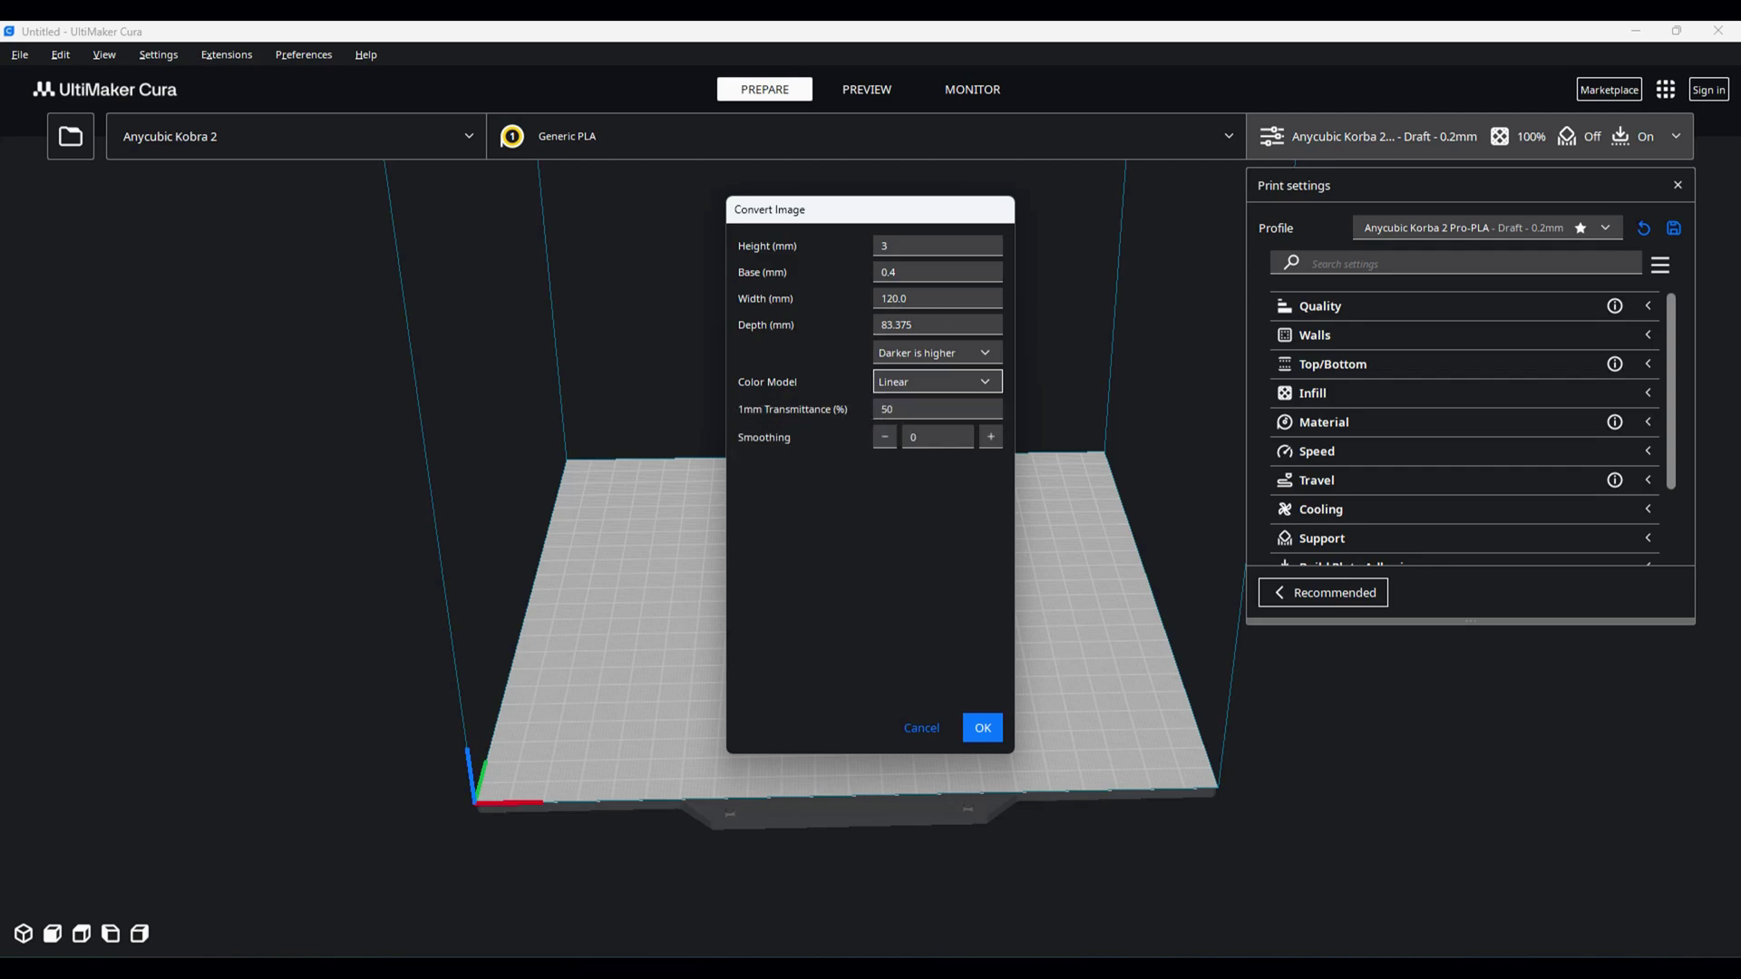
key("Tab")
key("Return")
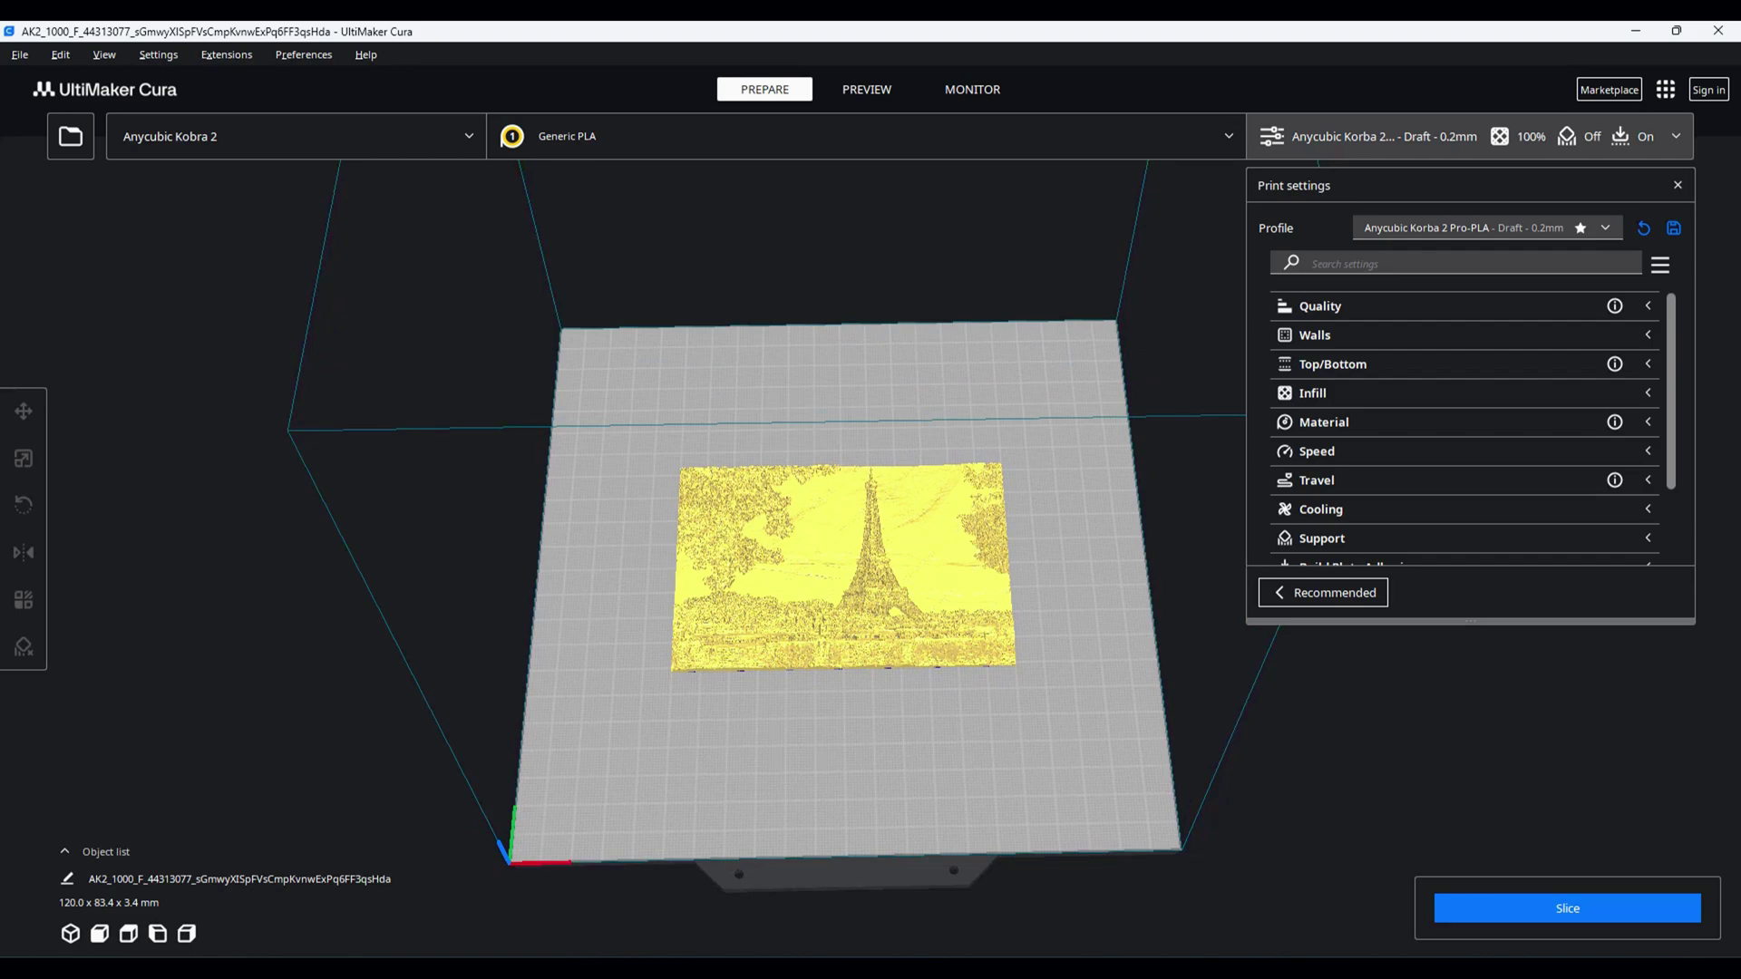
Step: Examine the relief surface of the Eiffel Tower lithophane from above and from low side angles, close up
scroll(843, 567, "up", 8)
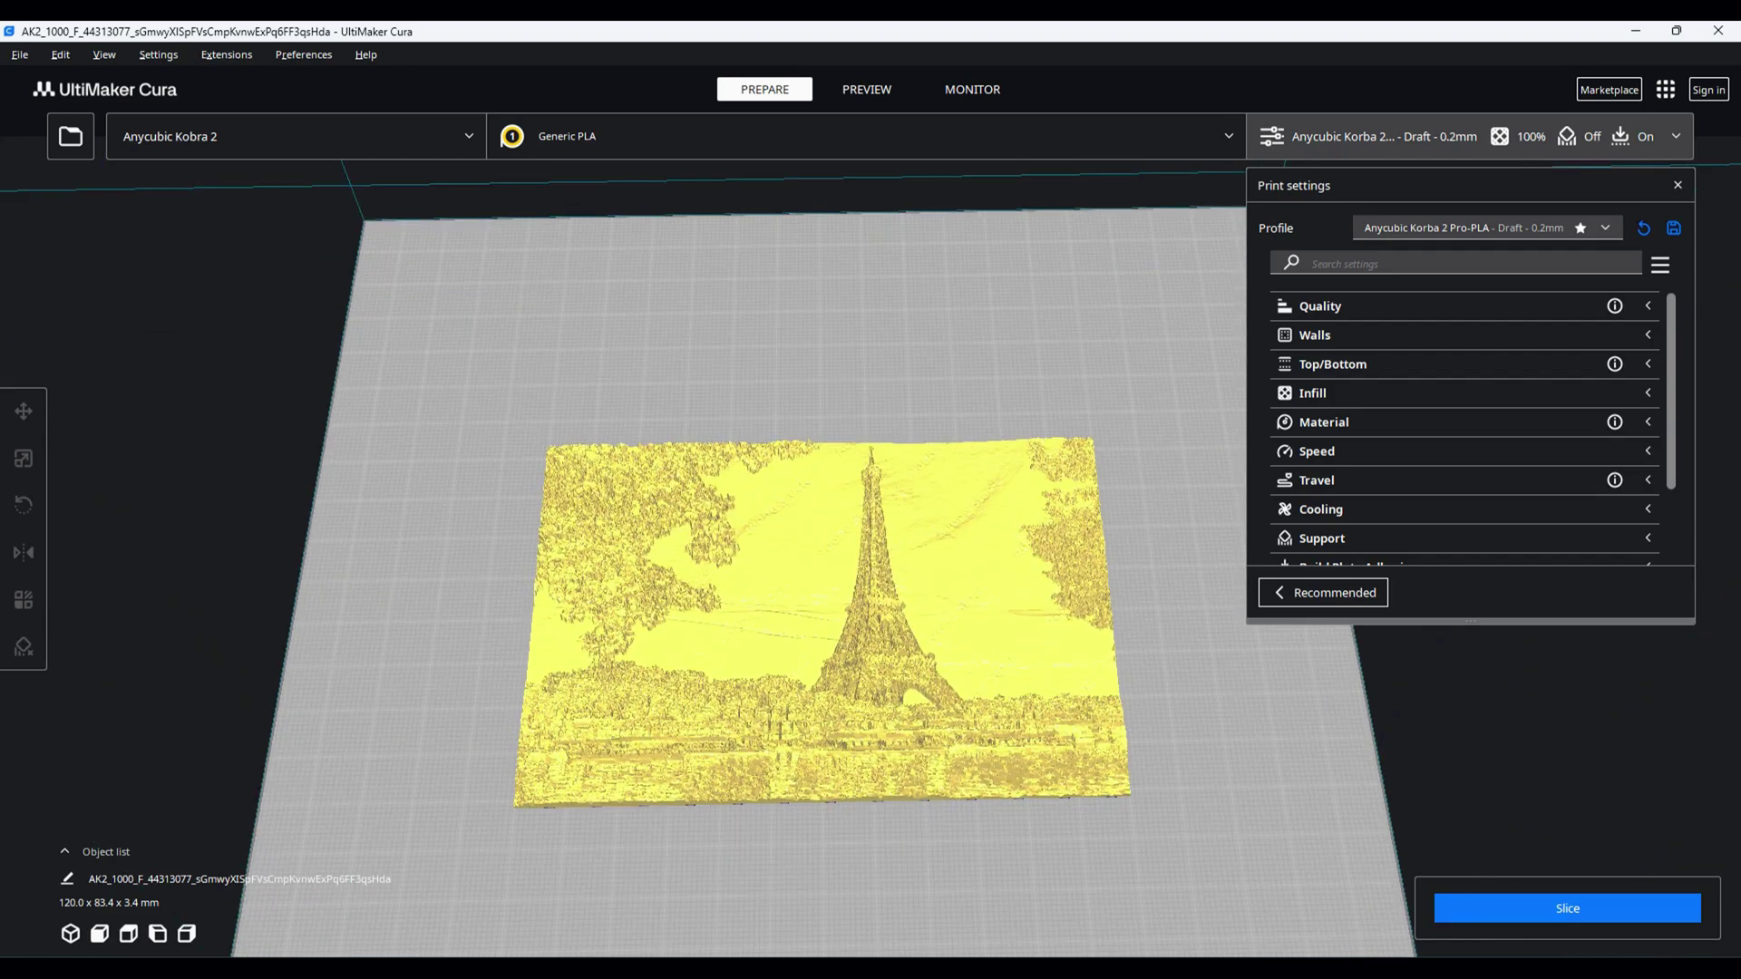
middle_click_drag(967, 694, 986, 568)
right_click_drag(986, 569, 971, 609)
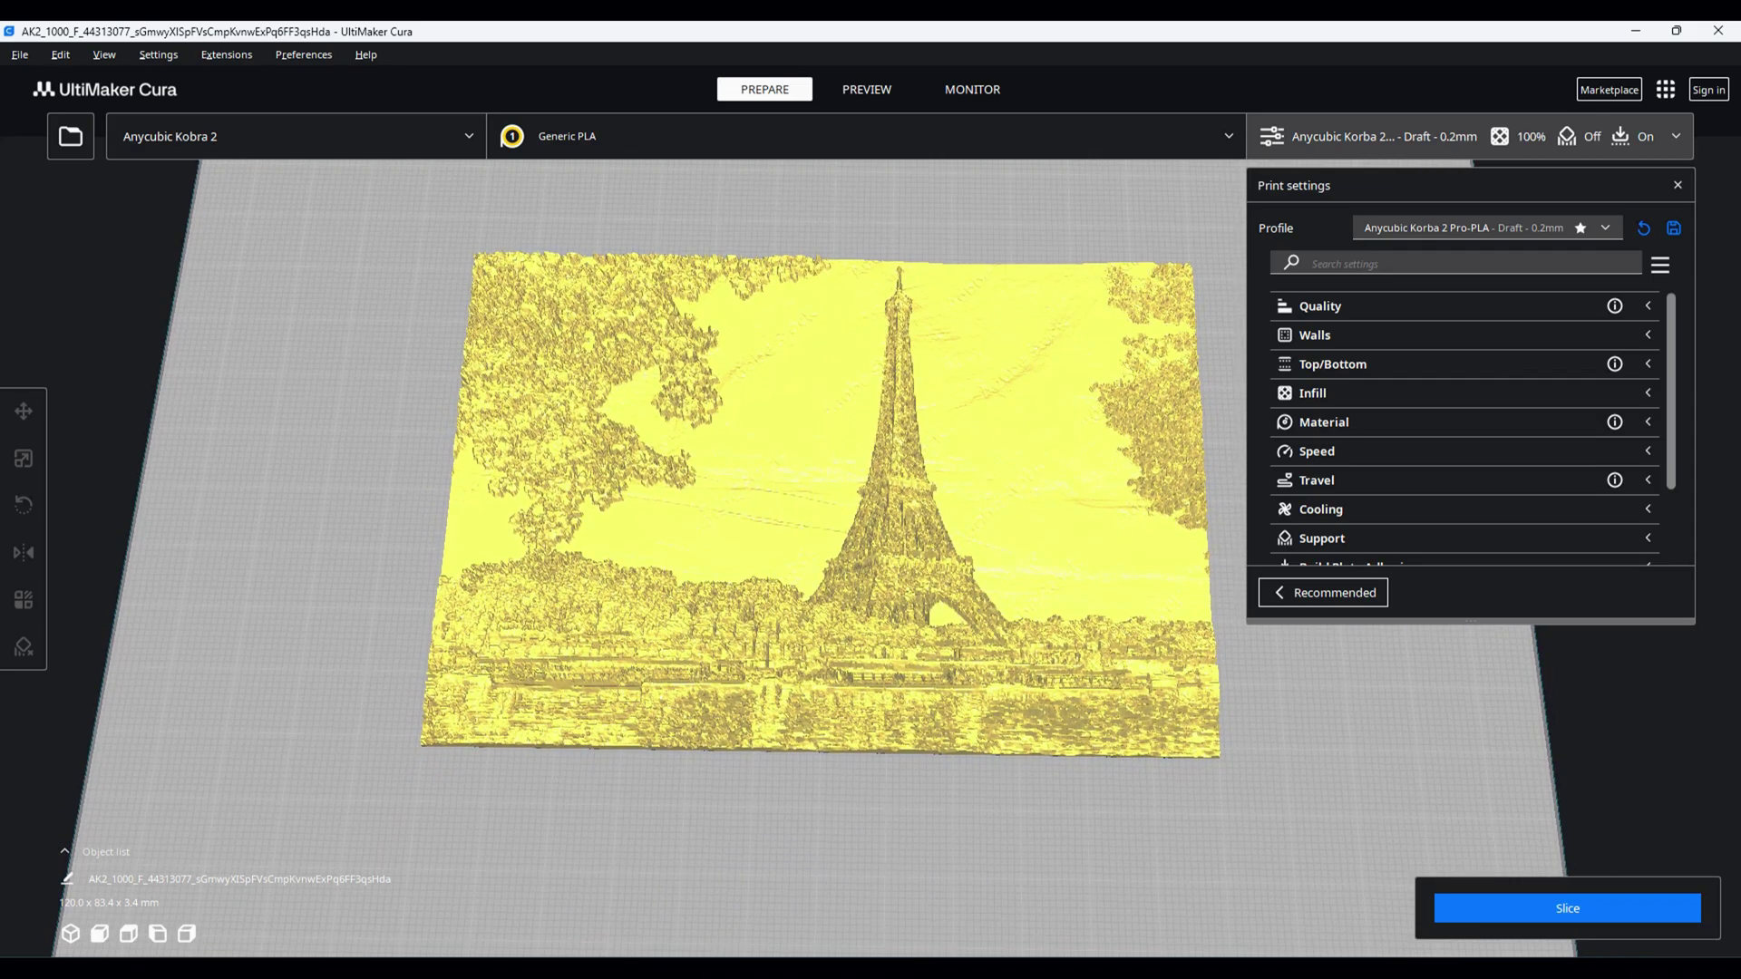
middle_click_drag(971, 609, 951, 670)
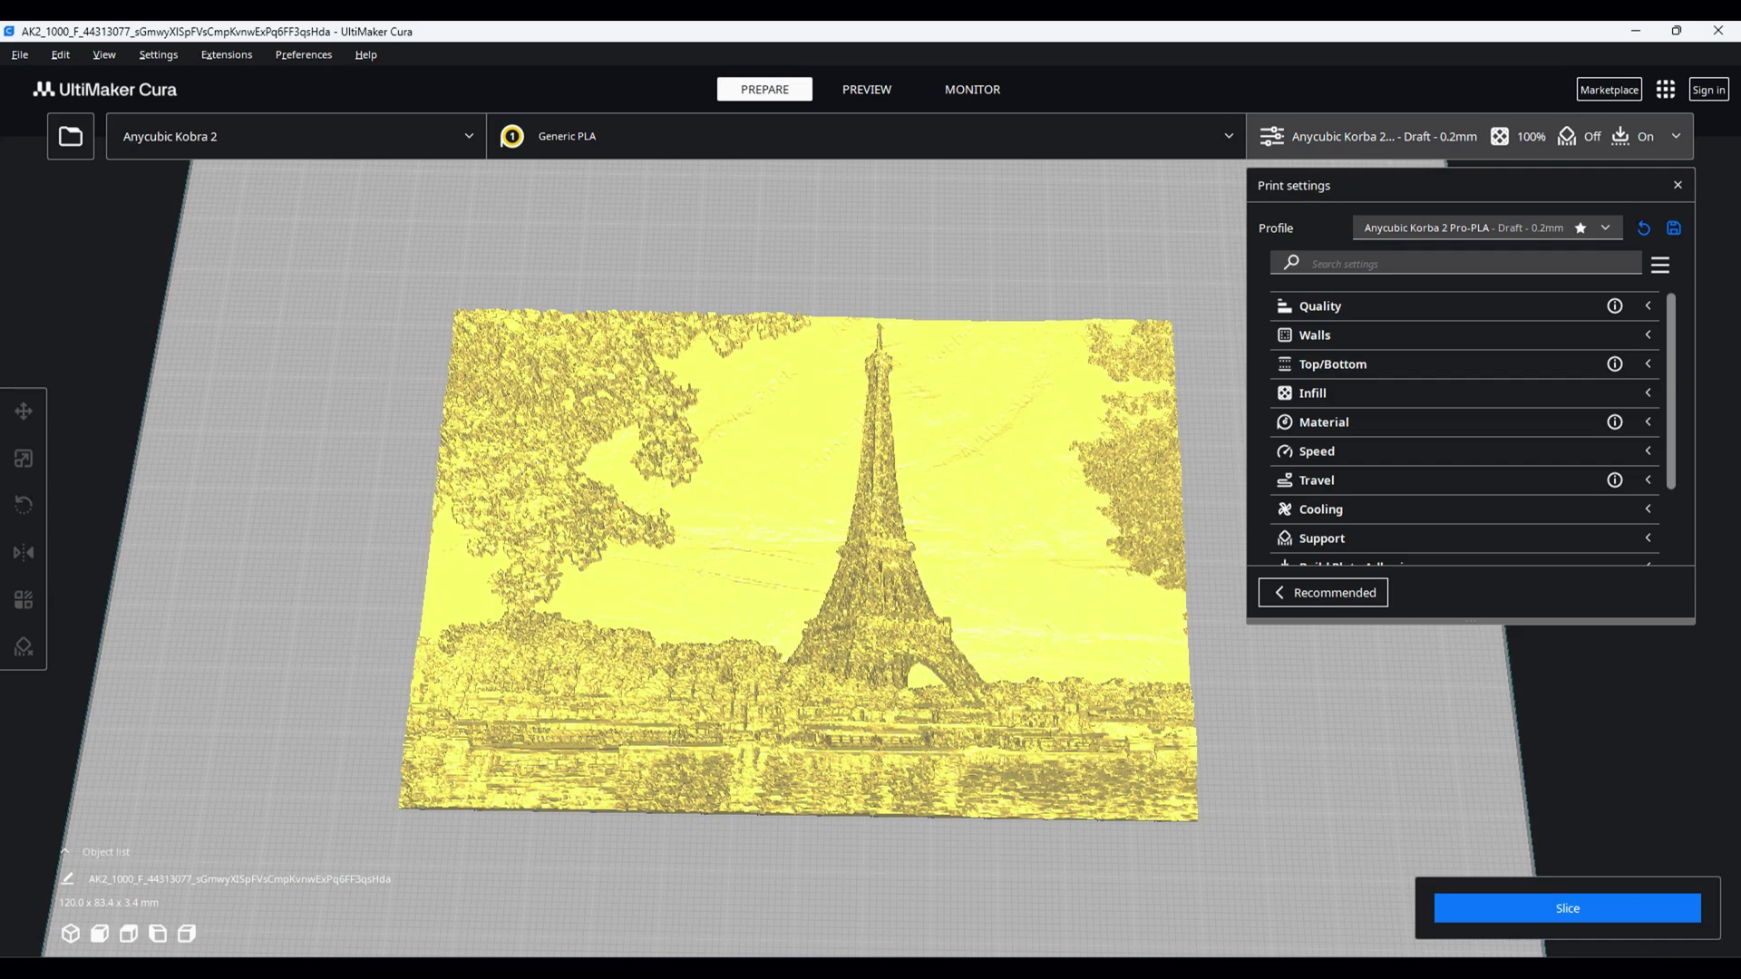
right_click_drag(951, 670, 863, 494)
scroll(816, 707, "up", 8)
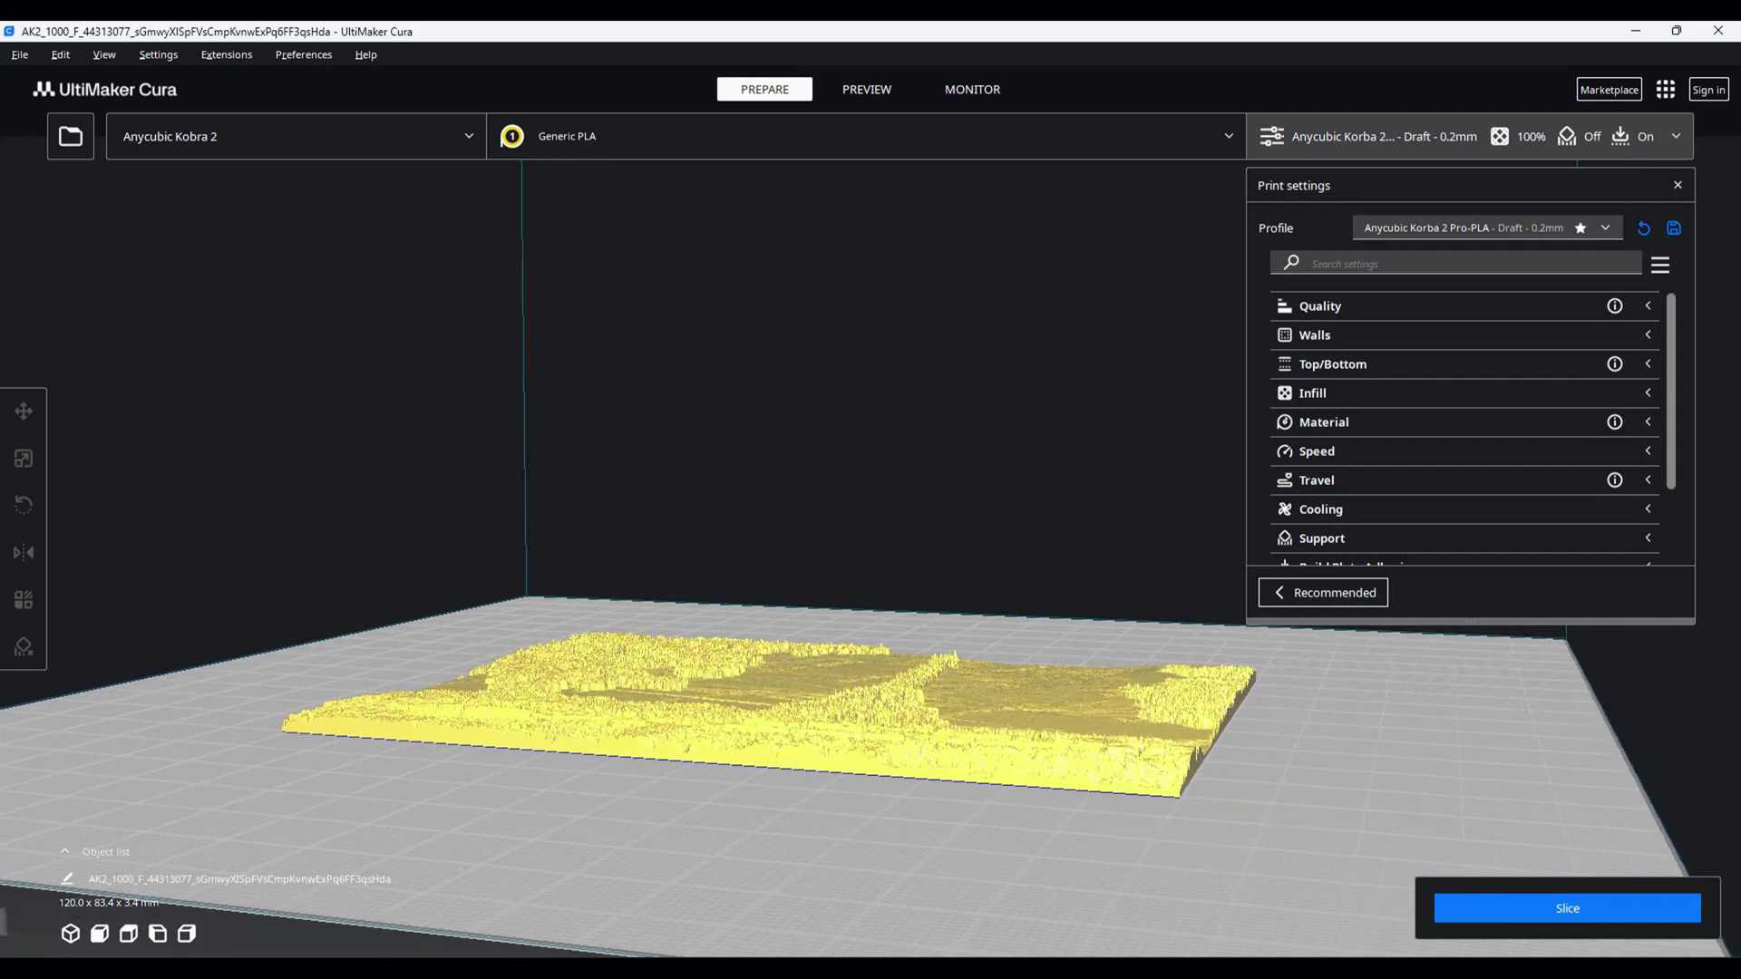
middle_click_drag(945, 848, 945, 679)
right_click_drag(944, 680, 985, 794)
right_click_drag(771, 517, 852, 525)
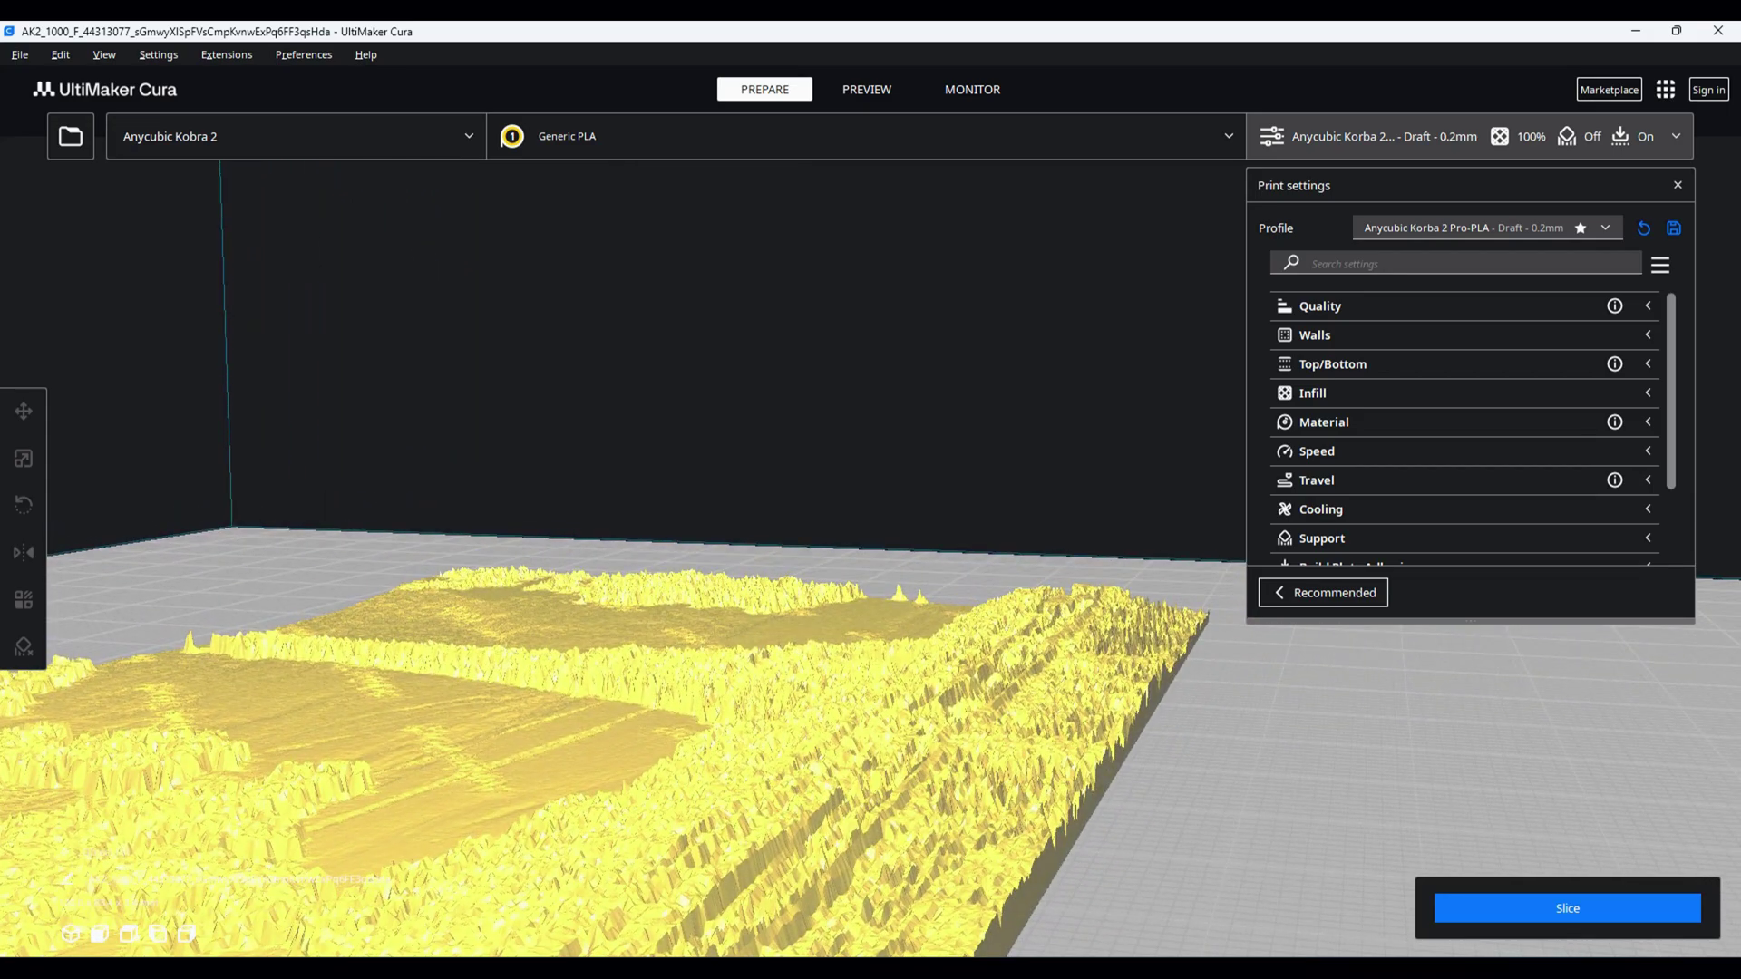
right_click_drag(776, 825, 814, 798)
scroll(812, 808, "up", 3)
middle_click_drag(814, 798, 860, 769)
right_click_drag(860, 769, 424, 934)
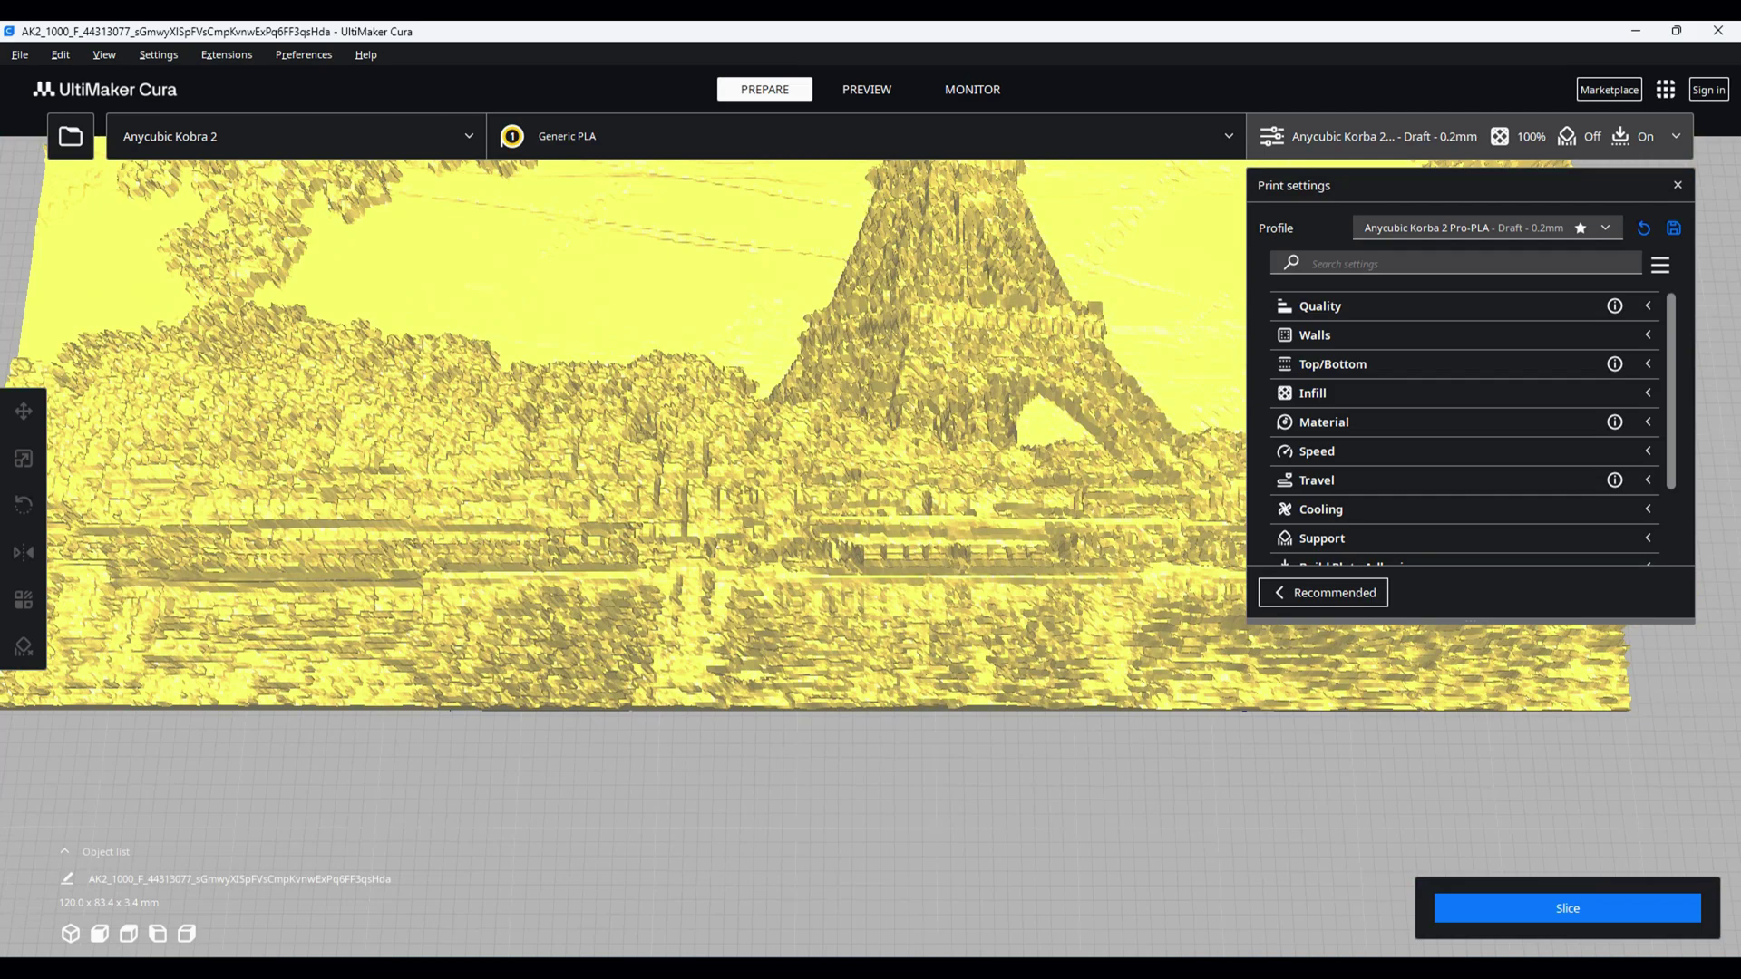
Step: Slice the Eiffel Tower lithophane with the current print settings and open the layer preview of the result
scroll(871, 490, "down", 3)
middle_click_drag(870, 490, 909, 799)
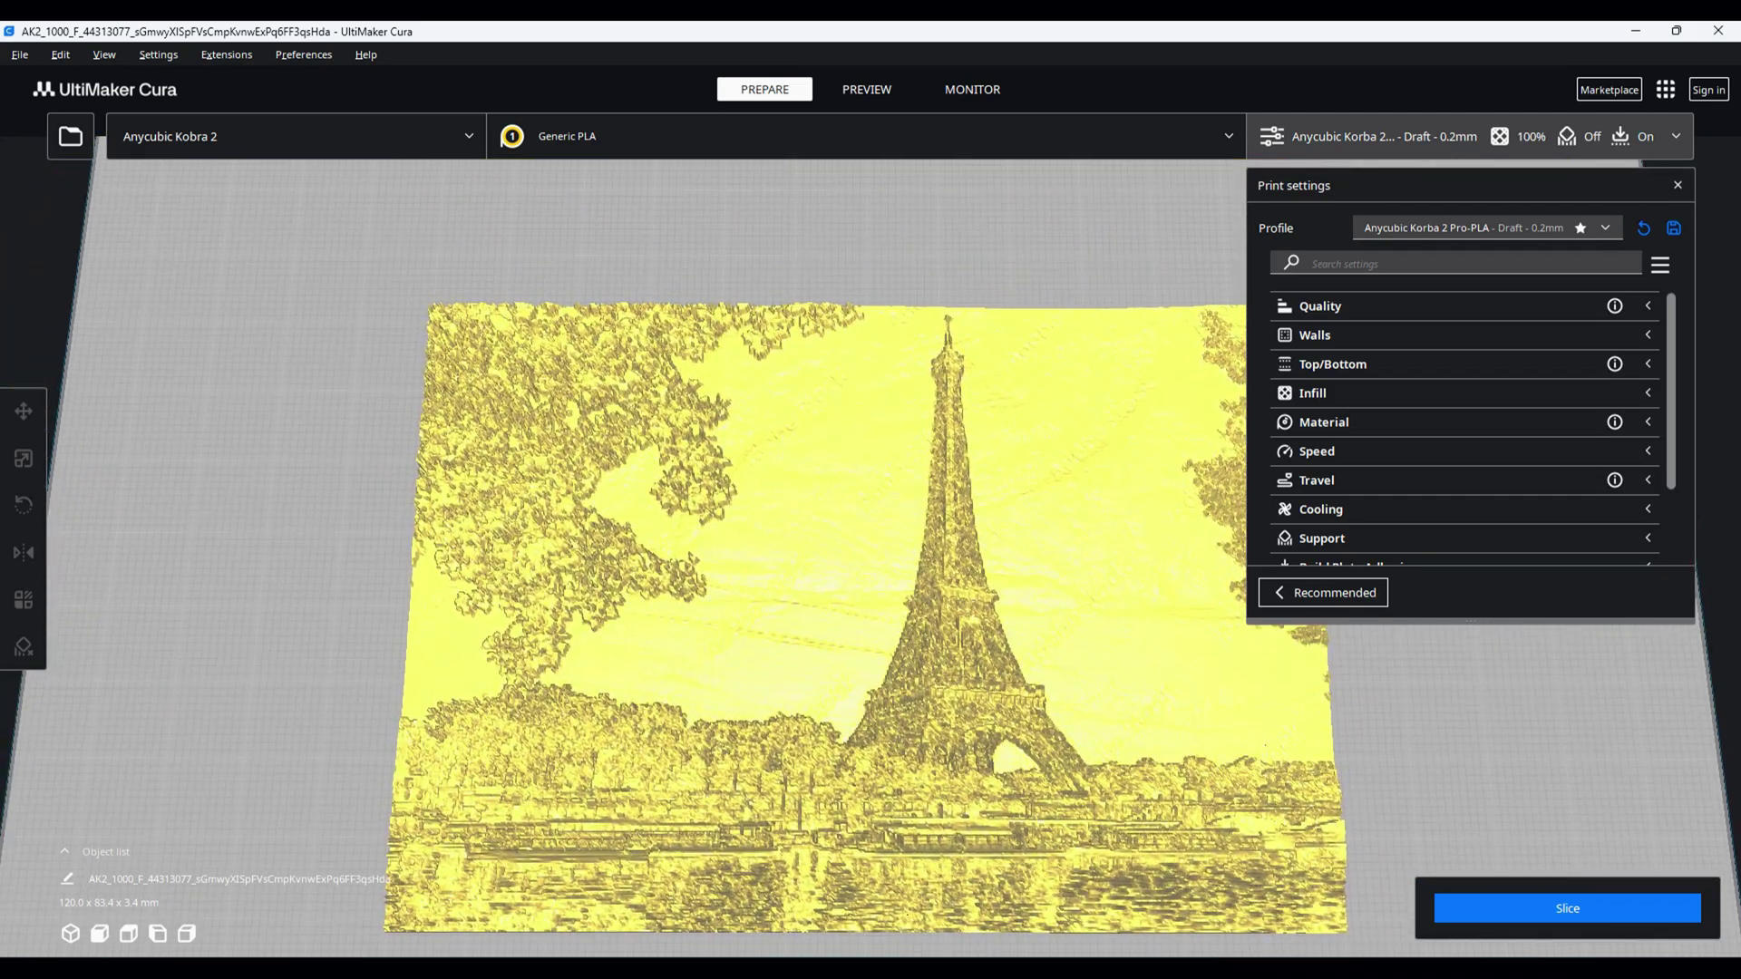
scroll(870, 490, "down", 2)
left_click(1566, 907)
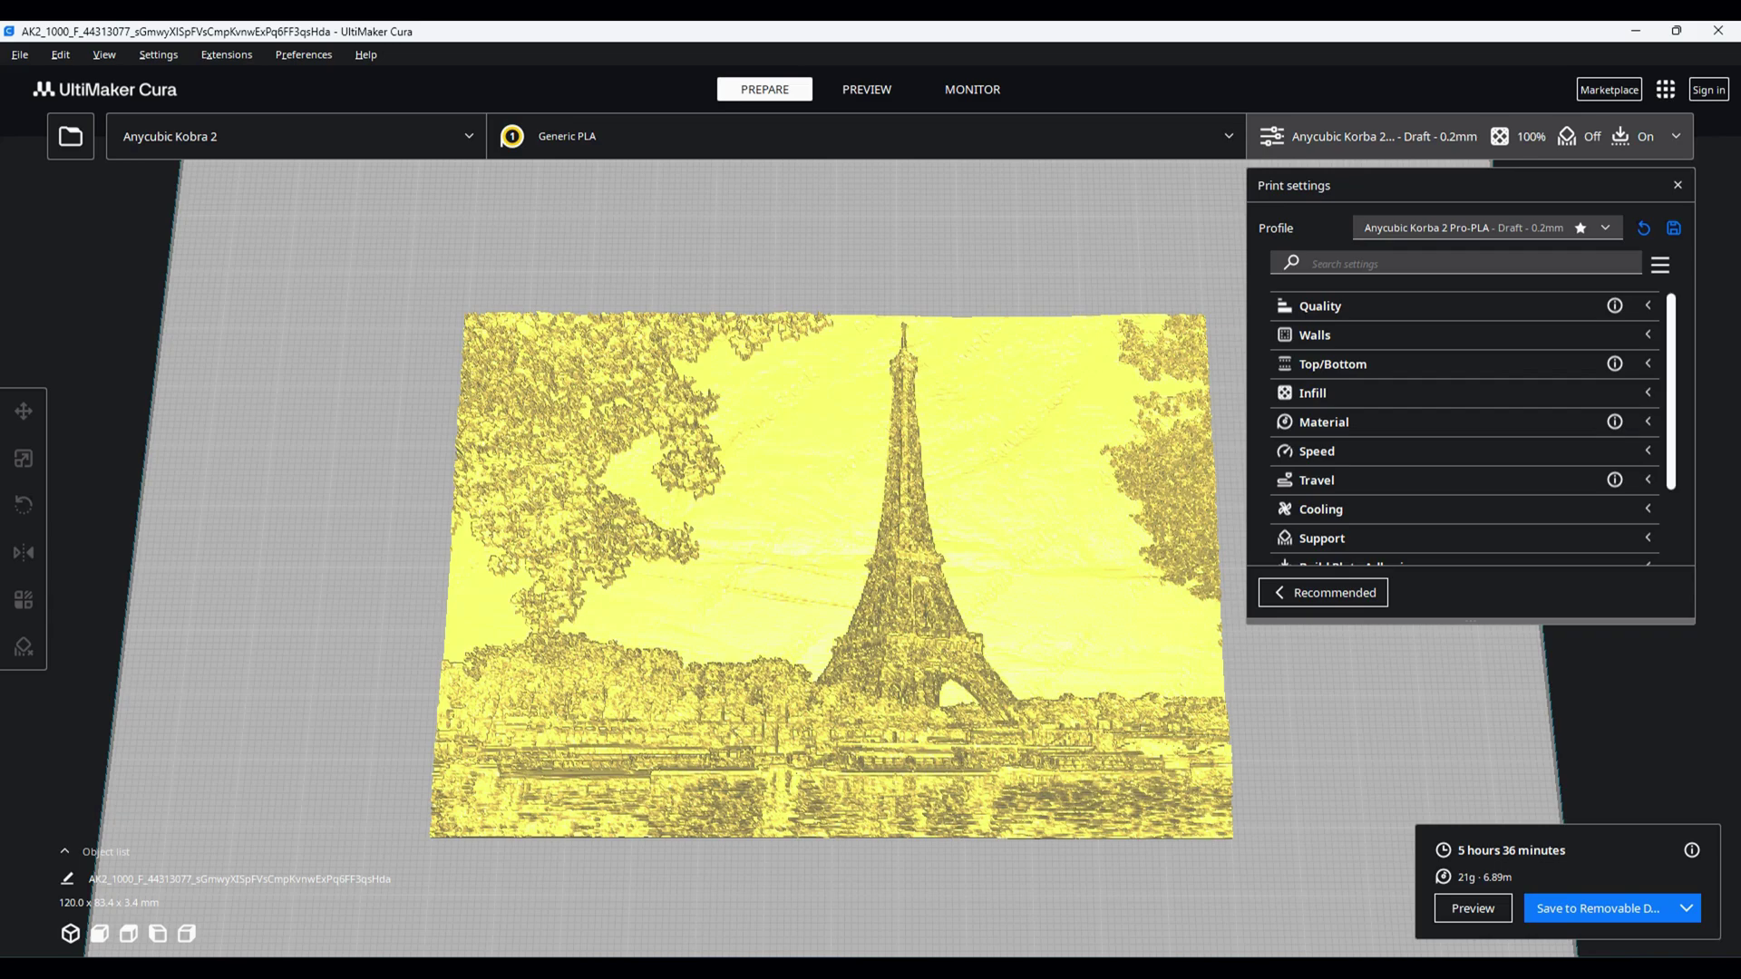
left_click(1473, 907)
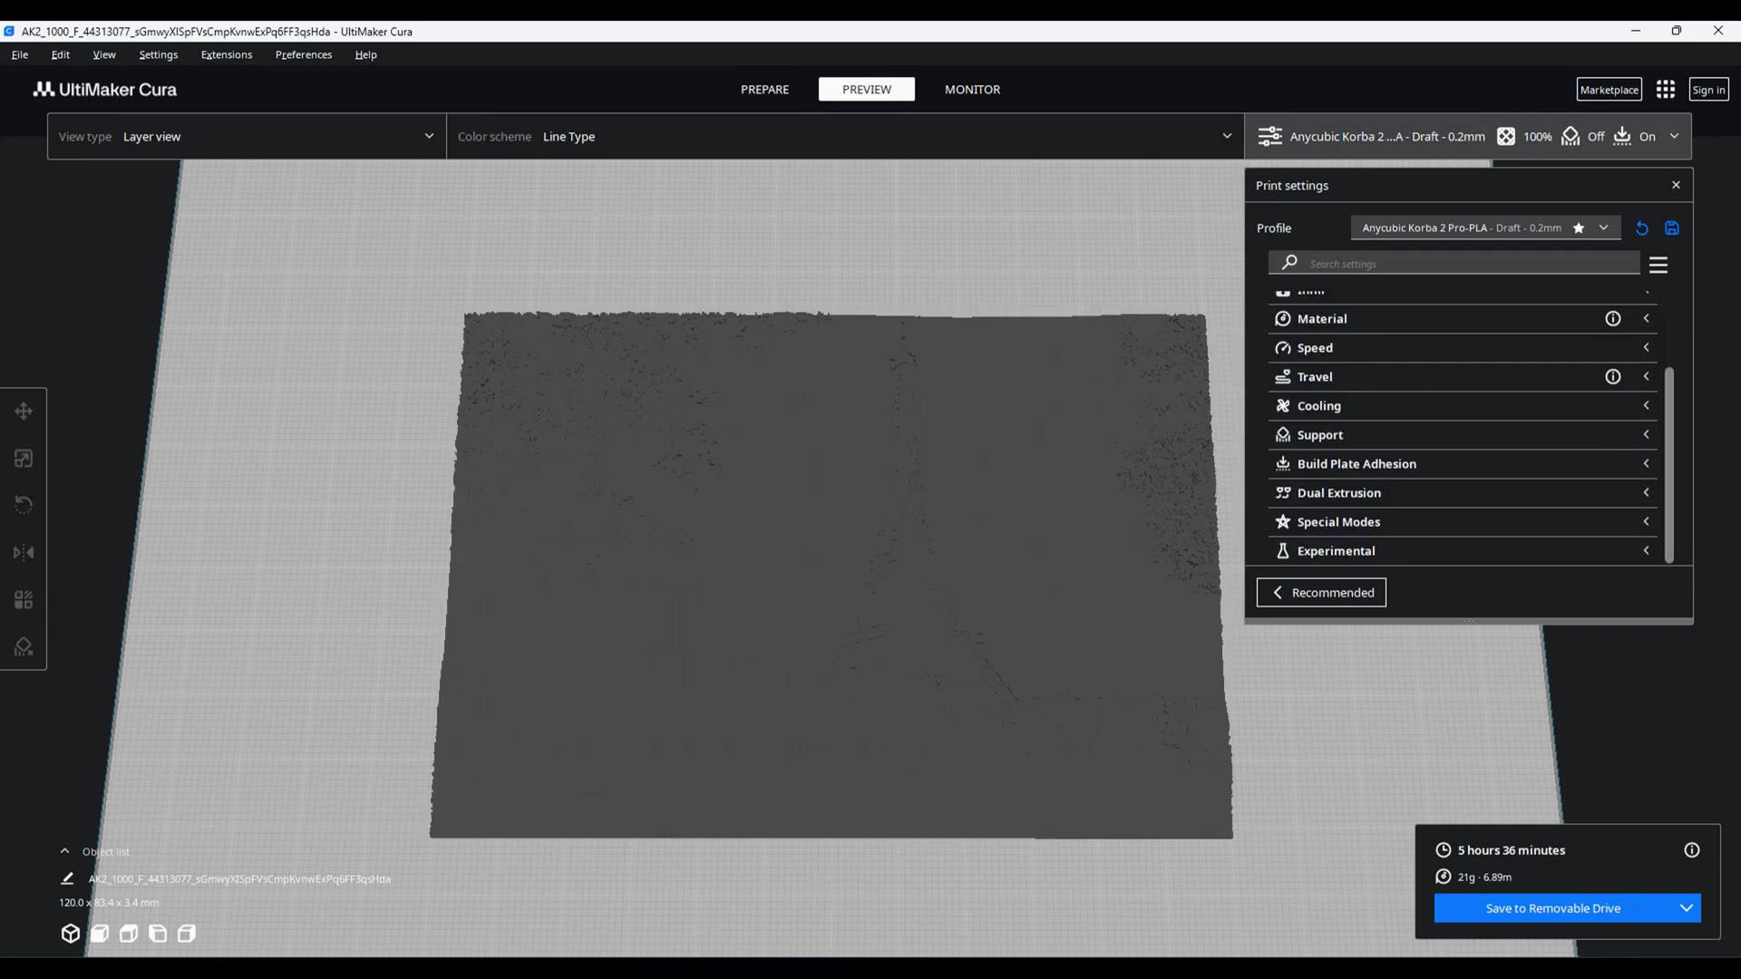
Step: Examine the sliced lithophane from a low angle, cutting the preview down to layer 2 and advancing one layer at a time to layer 11
right_click_drag(870, 634, 860, 453)
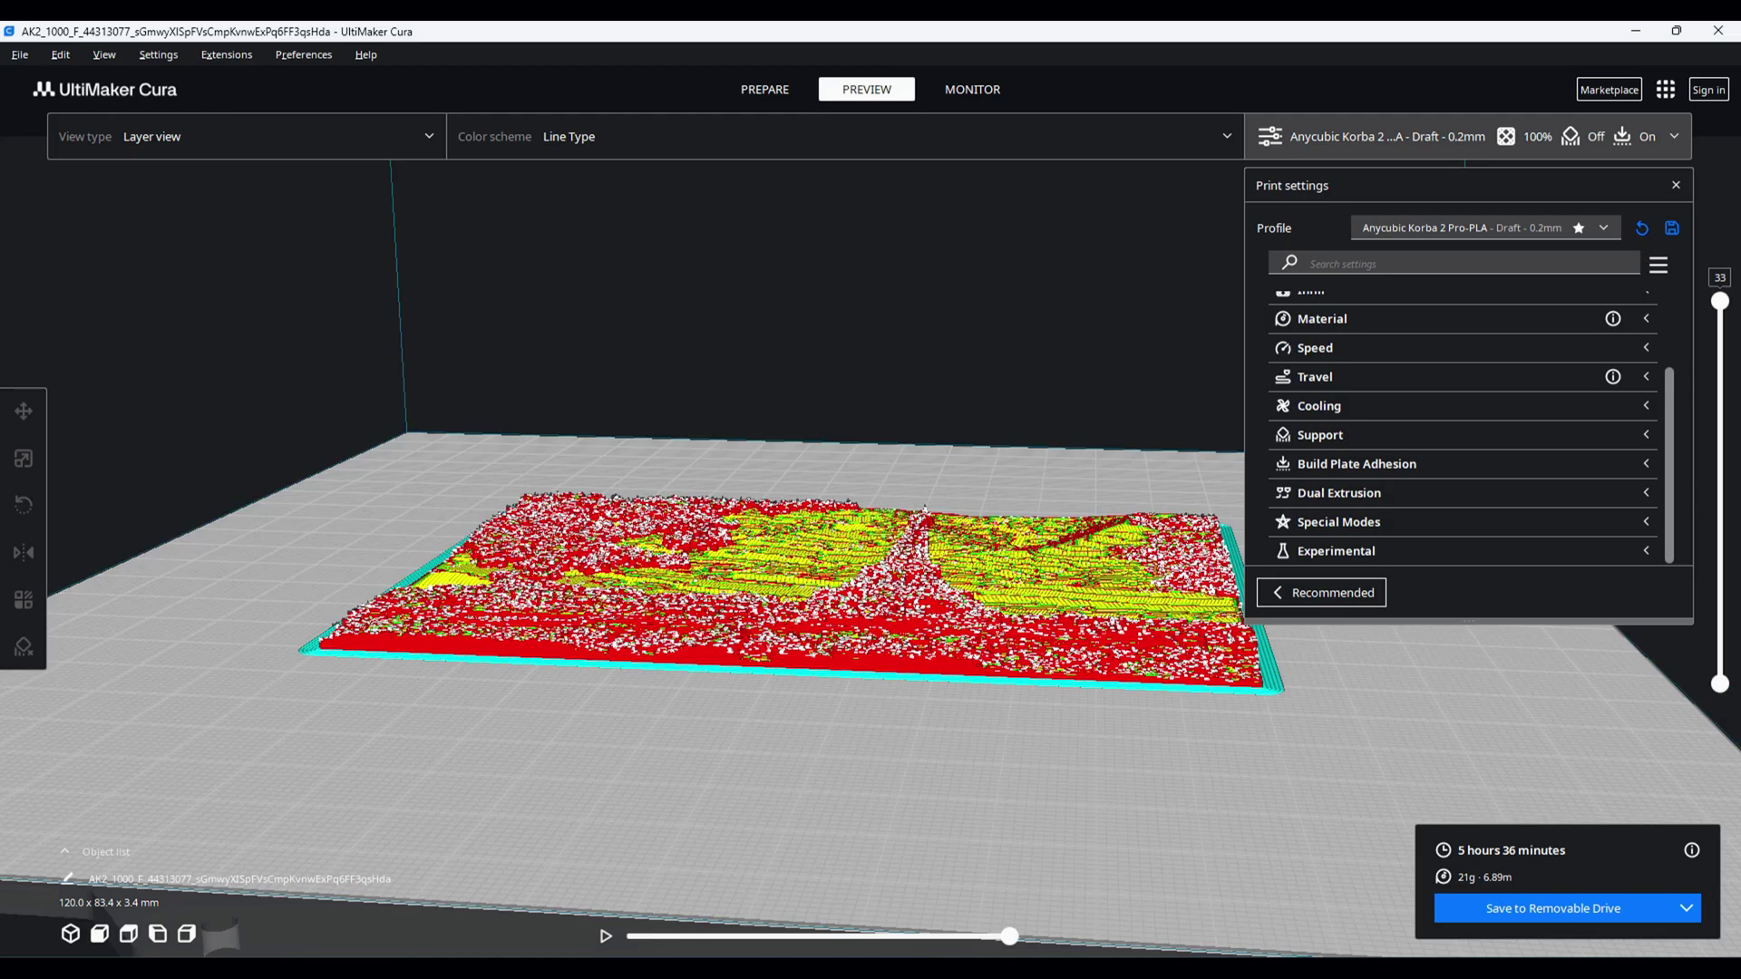
scroll(911, 544, "up", 5)
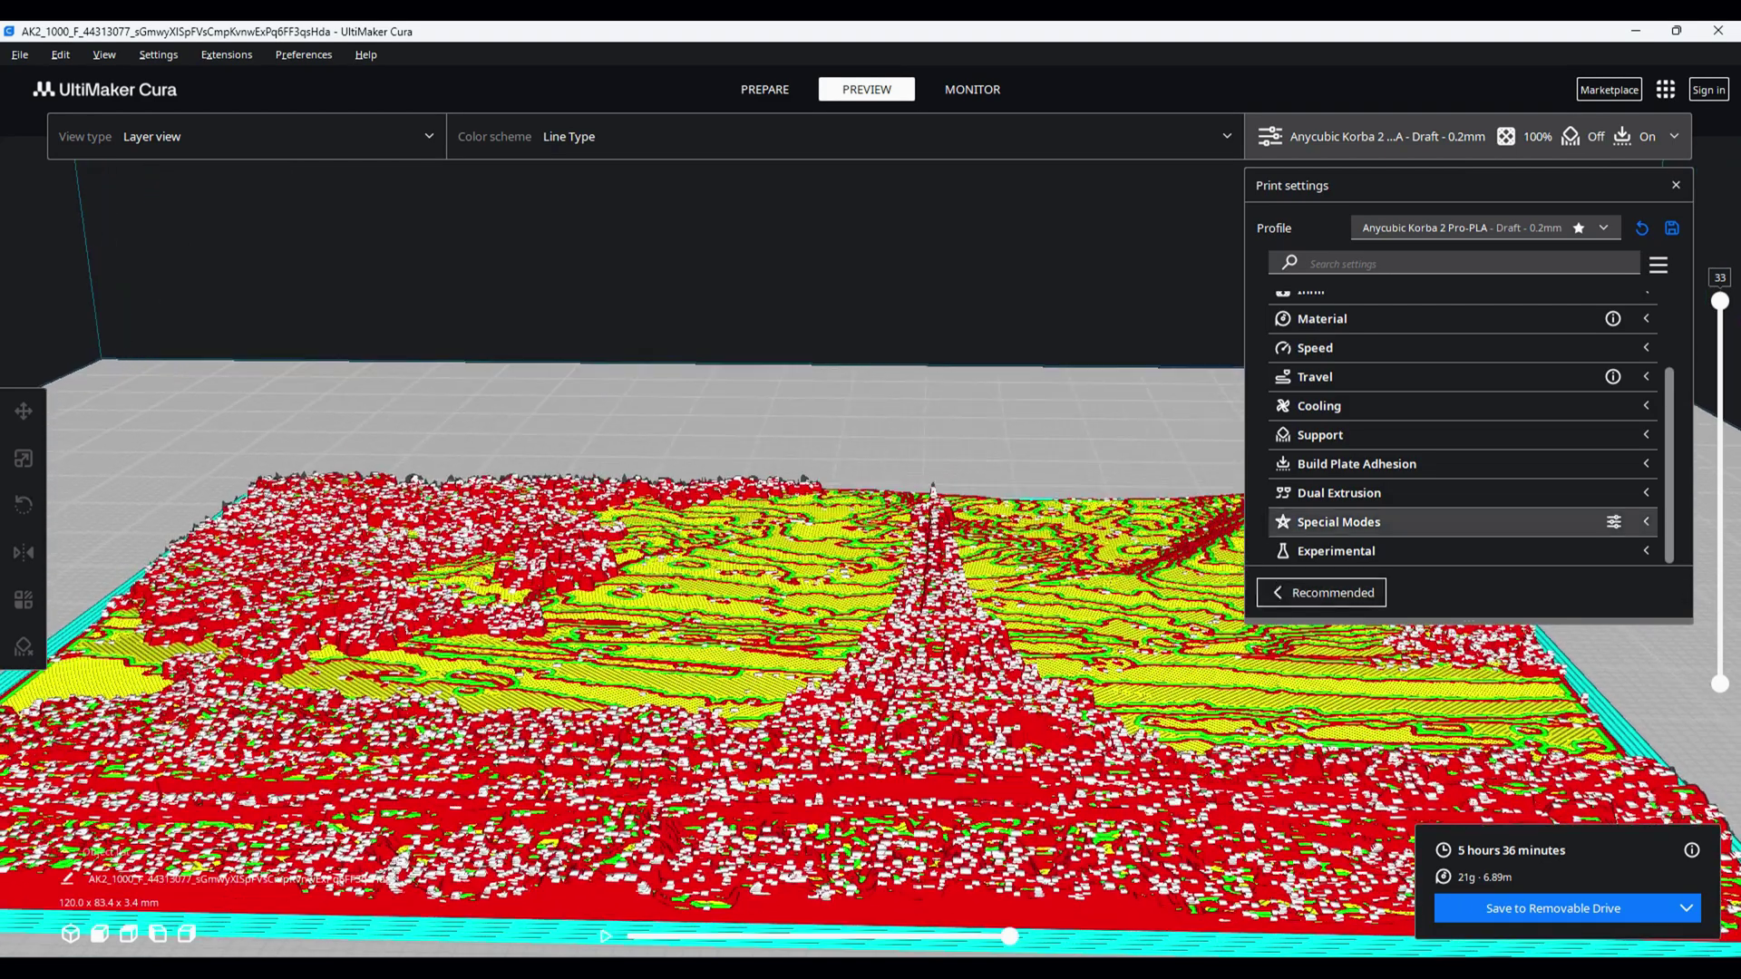
left_click_drag(1719, 301, 1720, 645)
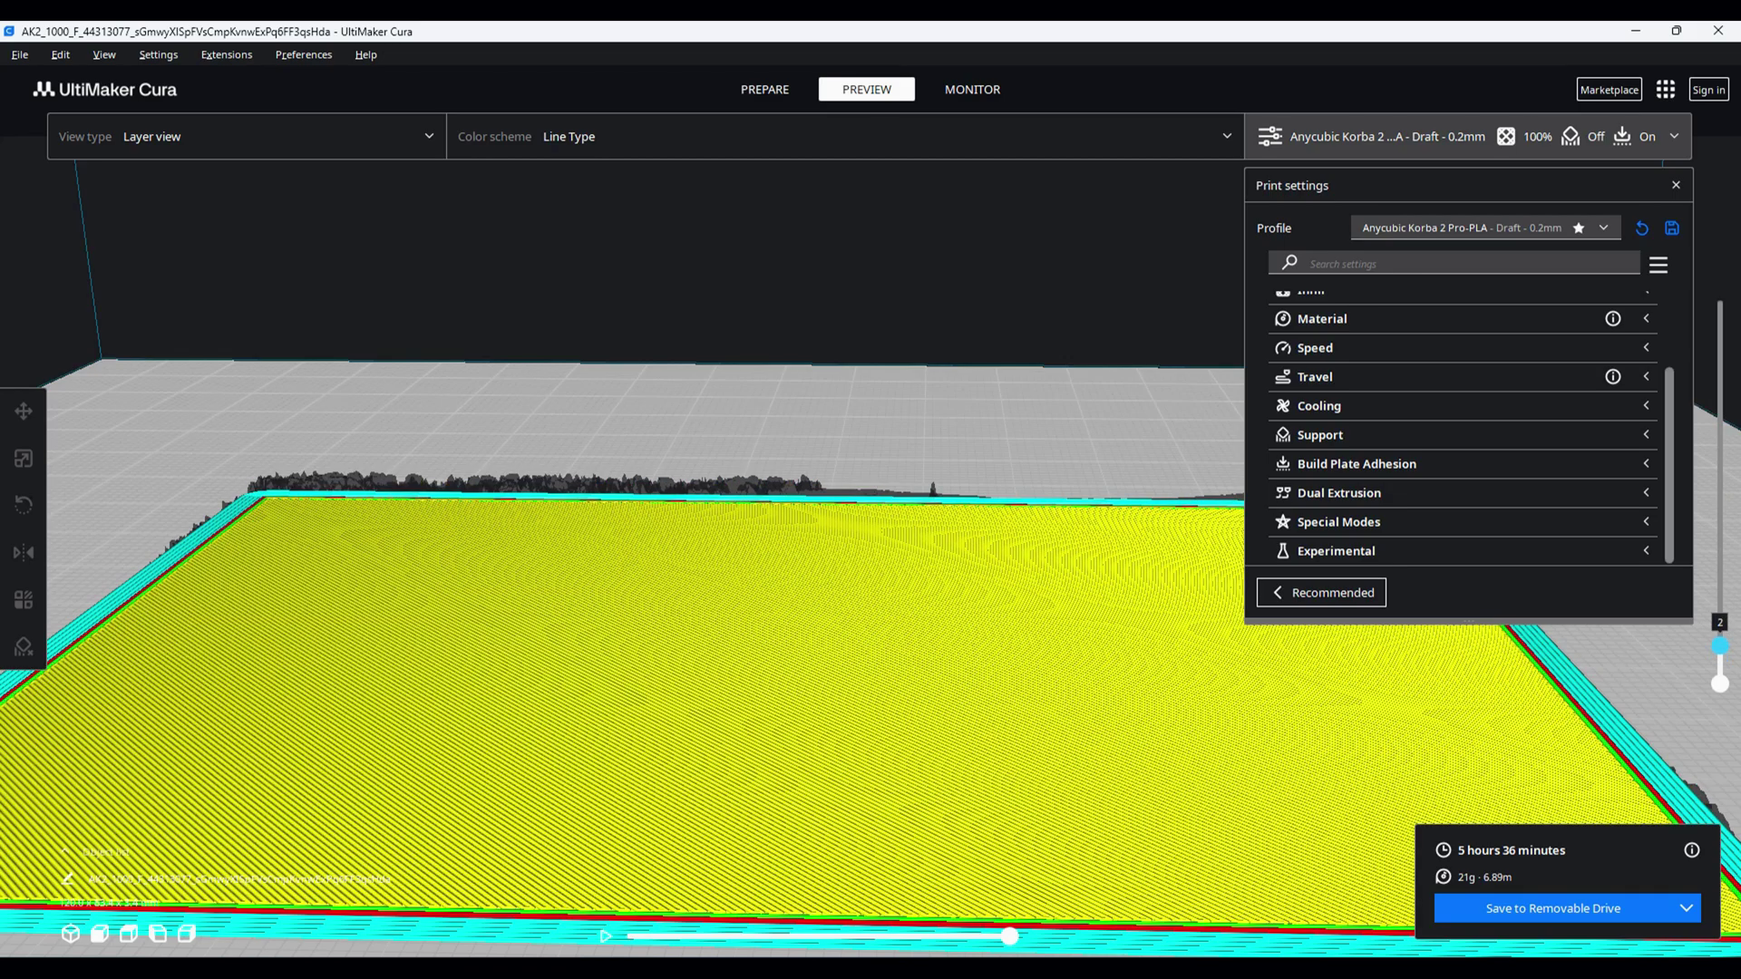
key("Up")
key("Up")
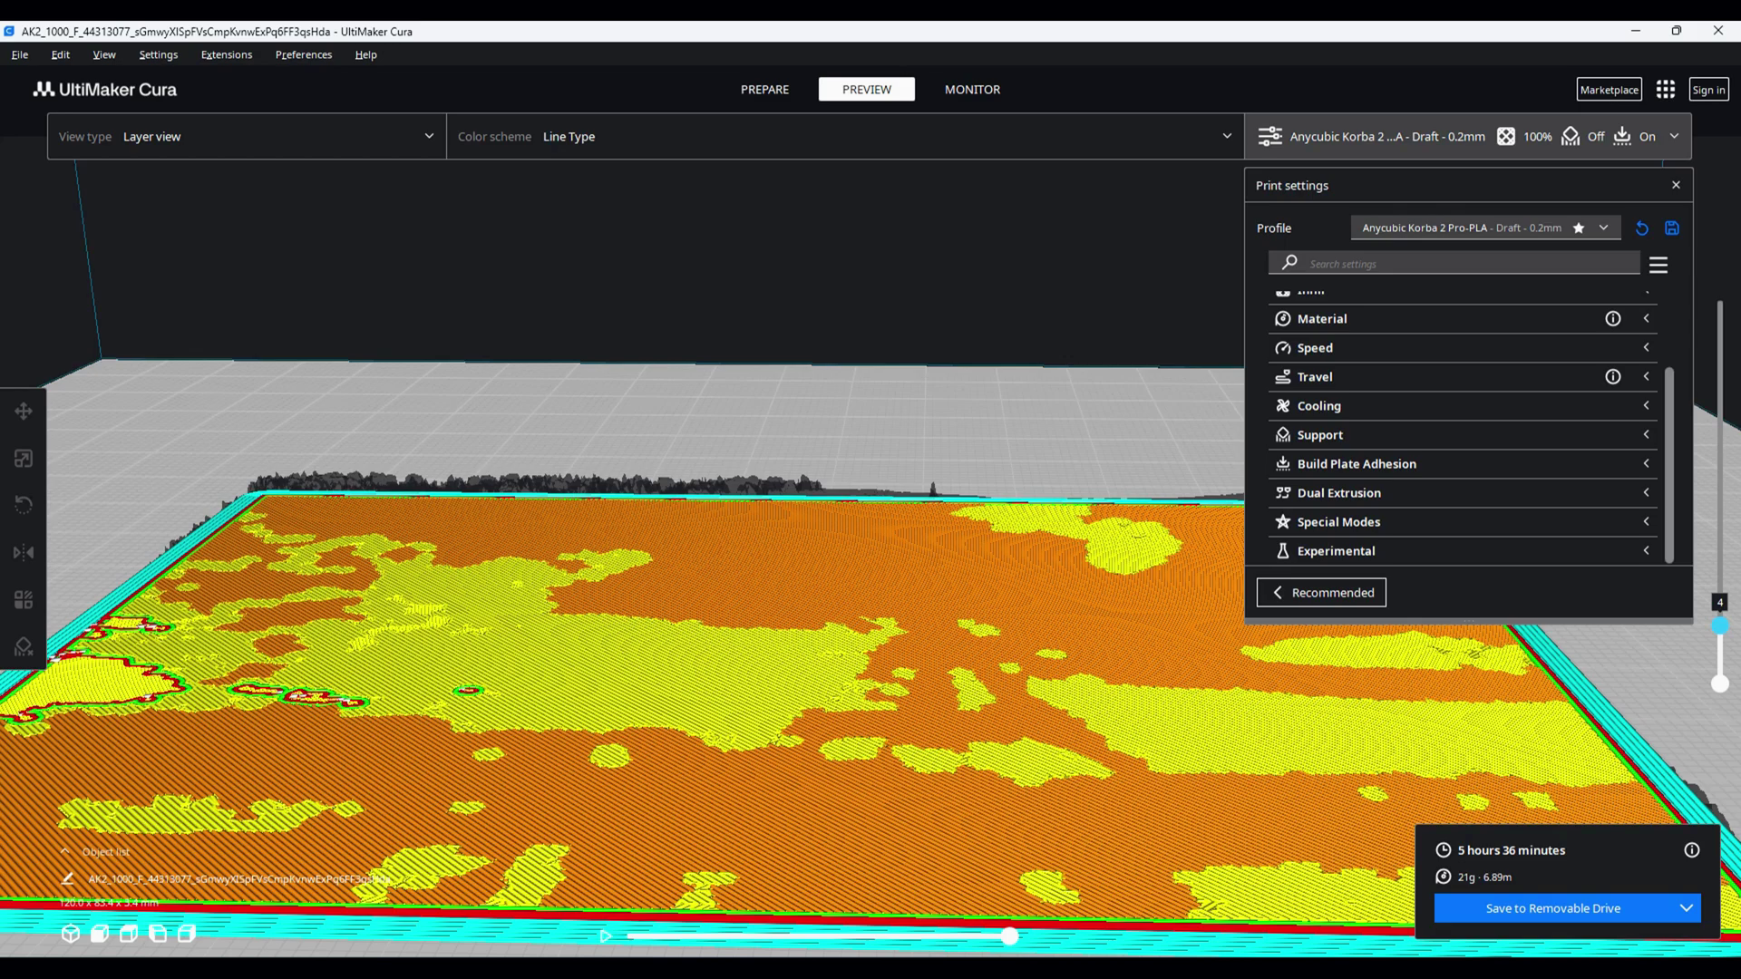
key("Up")
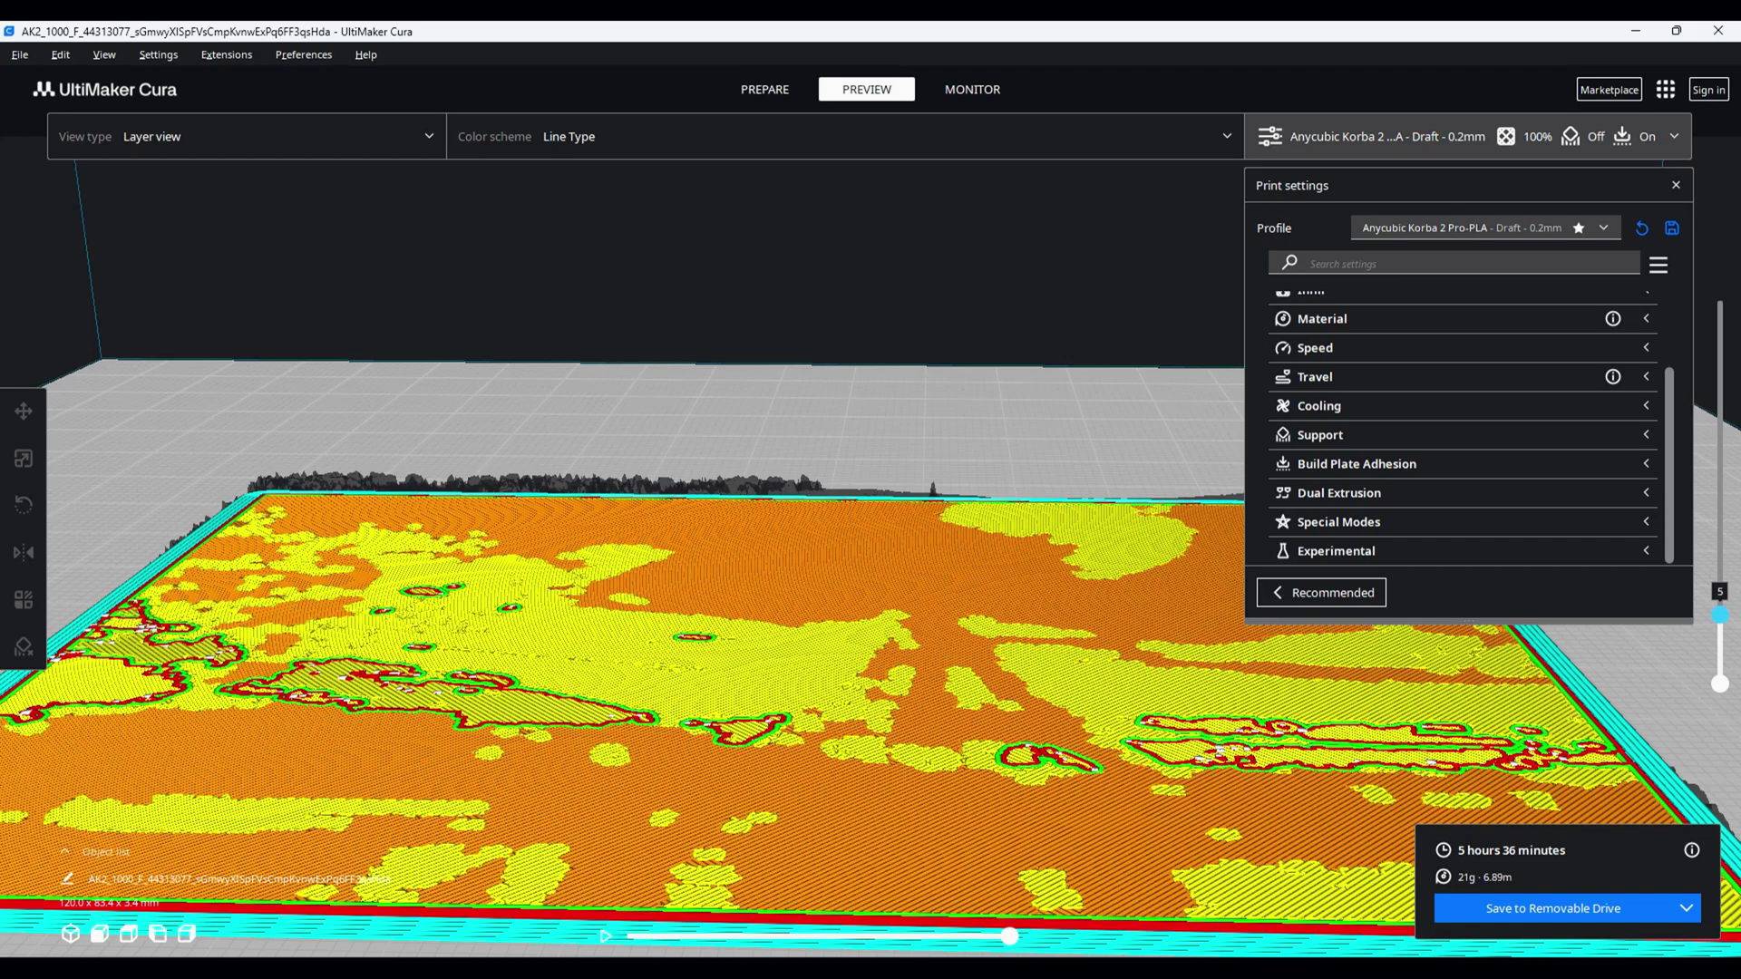
key("Up")
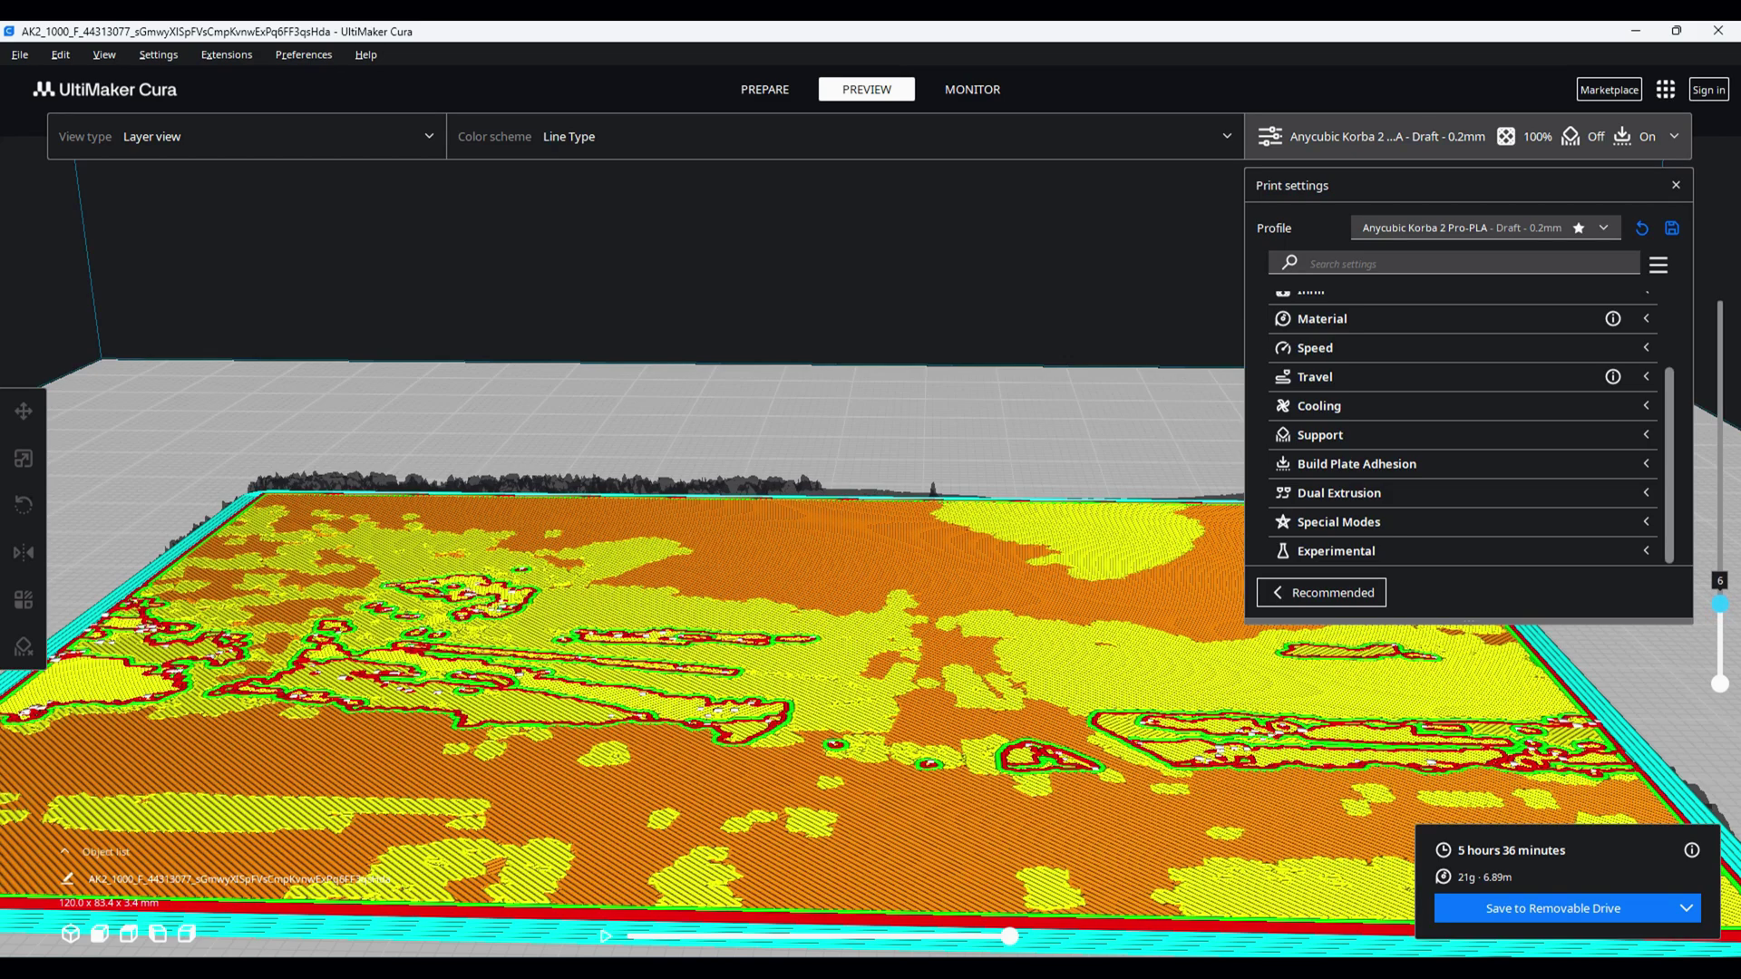
key("Up")
key("Up")
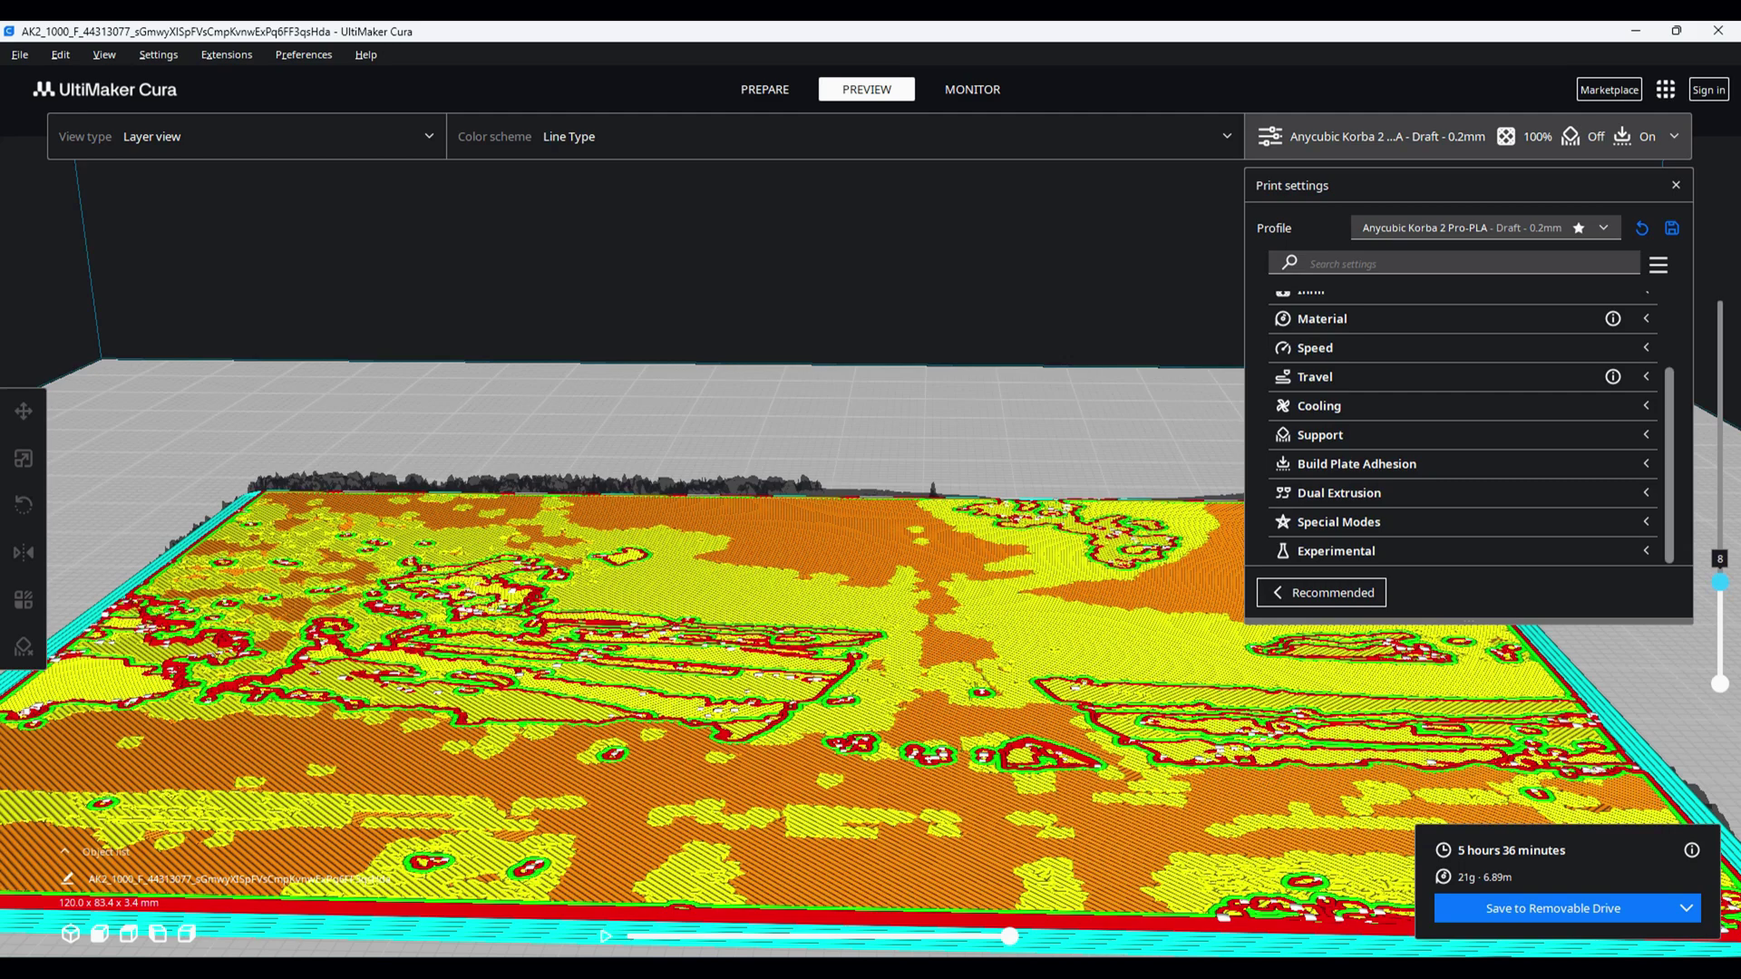
key("Up")
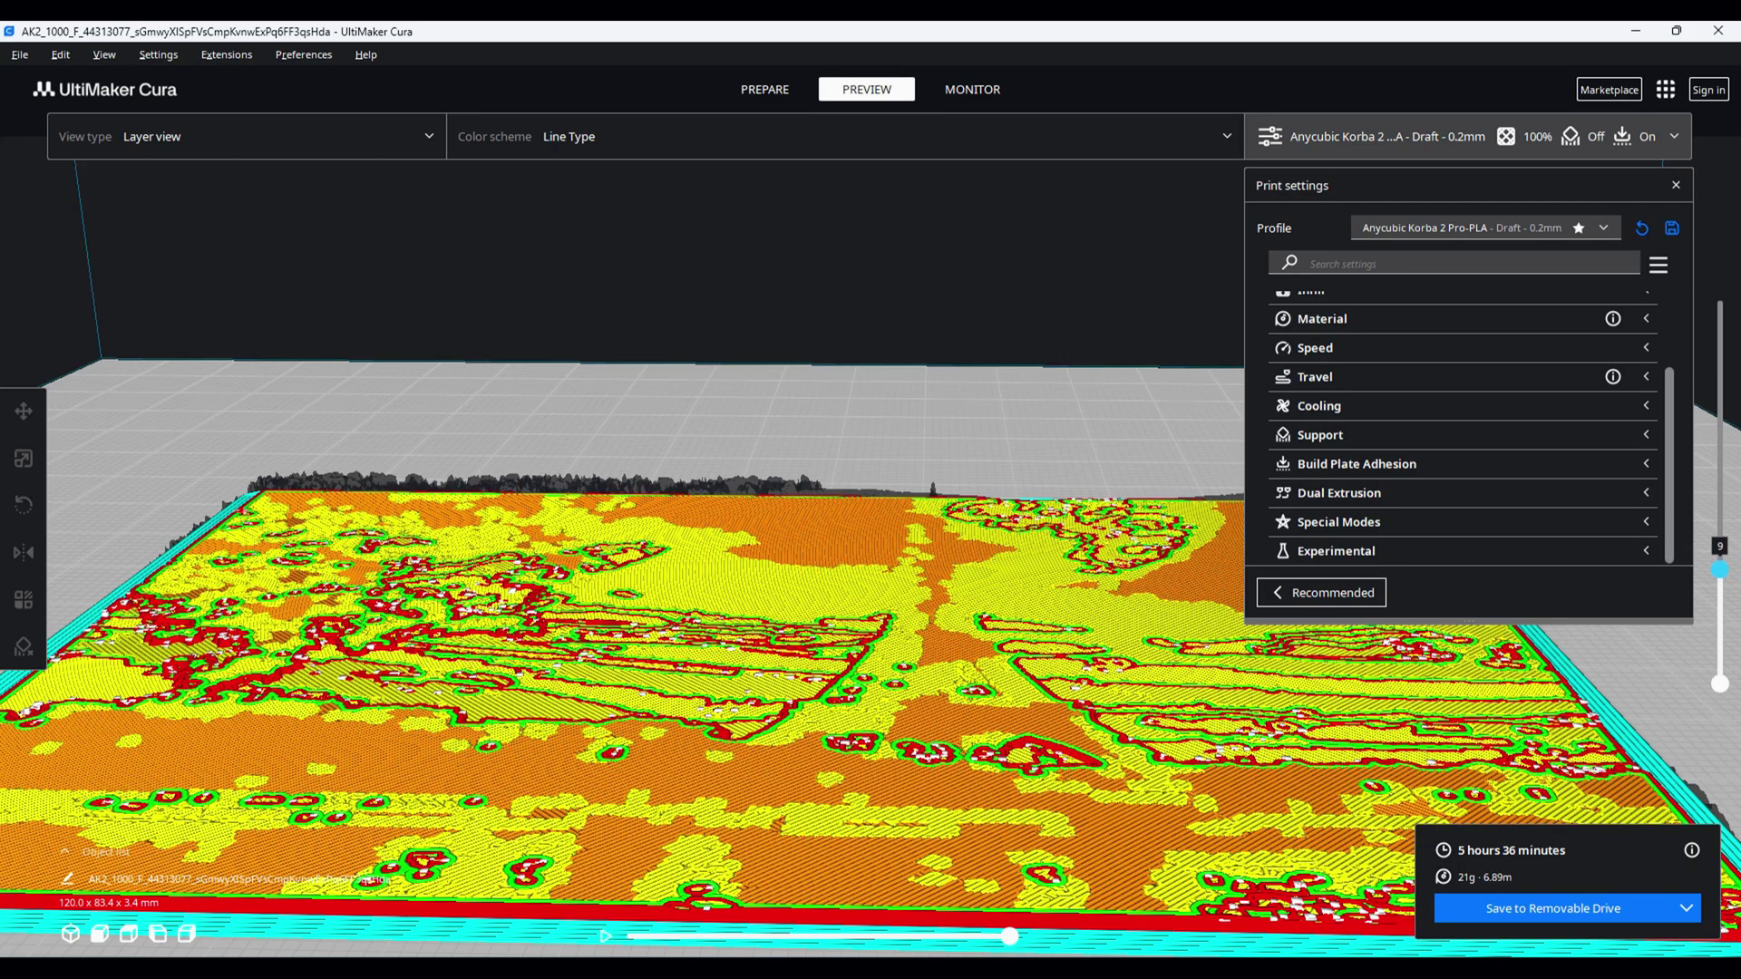
key("Up")
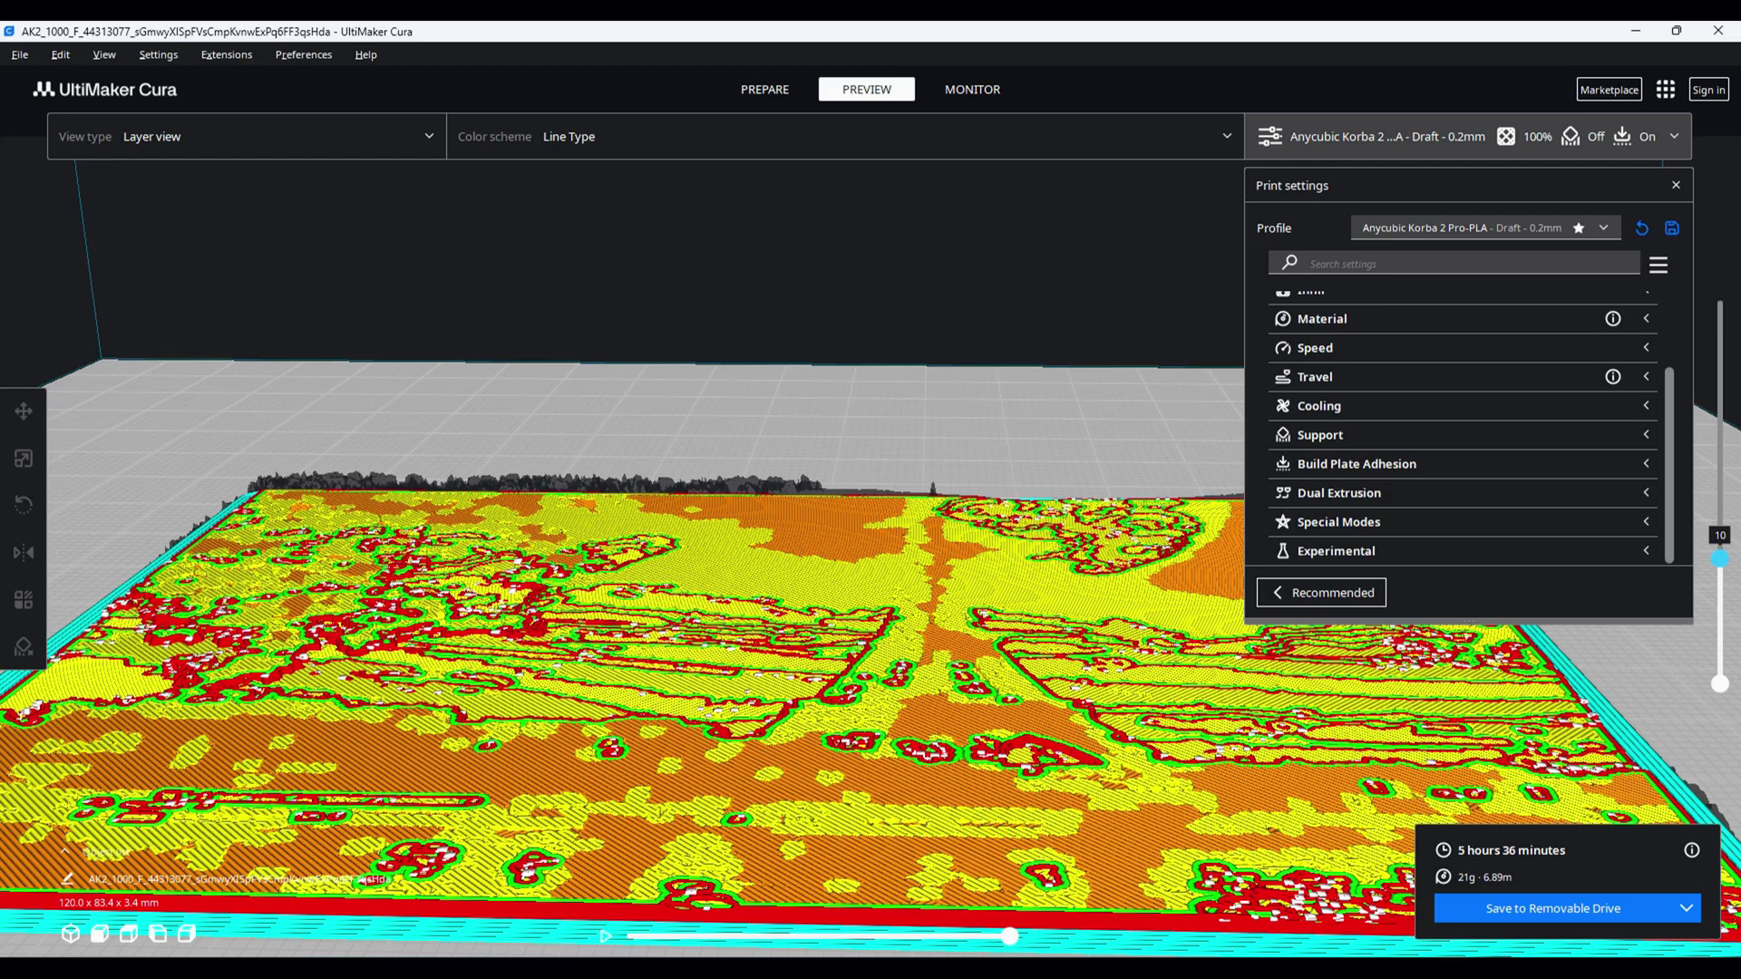
key("Up")
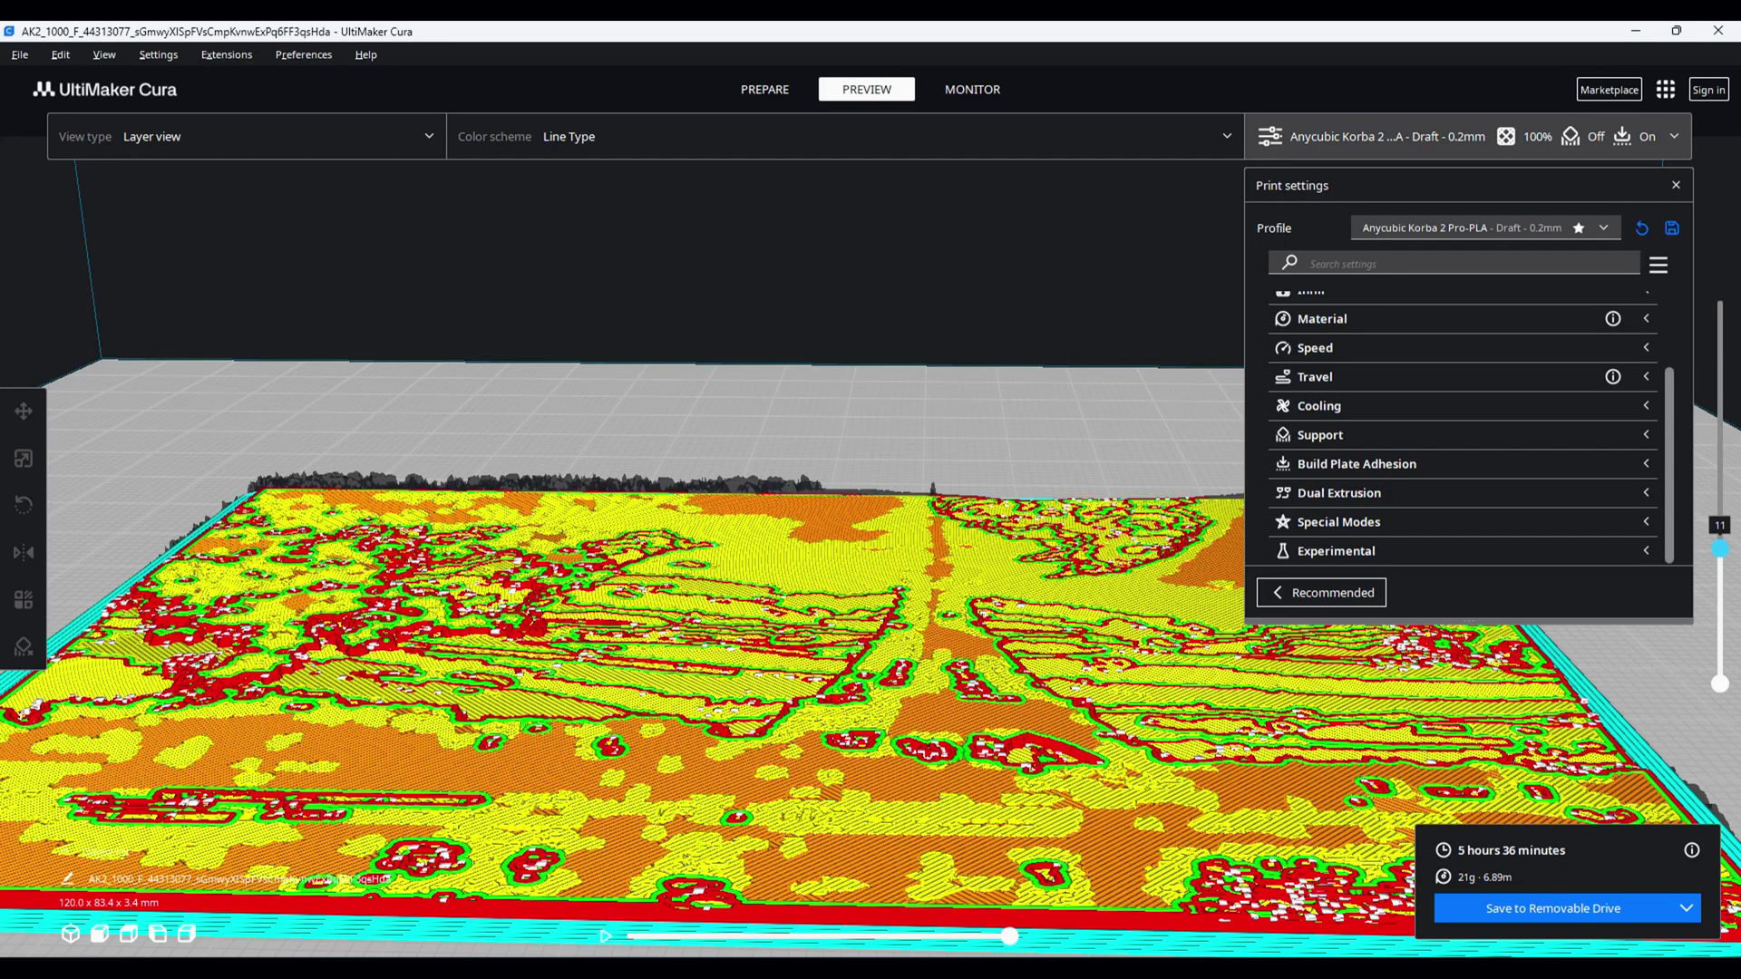
Step: Examine the build-up of the tower and trees from a steeper angle, advancing the previewed layers from 11 up to 31
right_click_drag(870, 544, 870, 664)
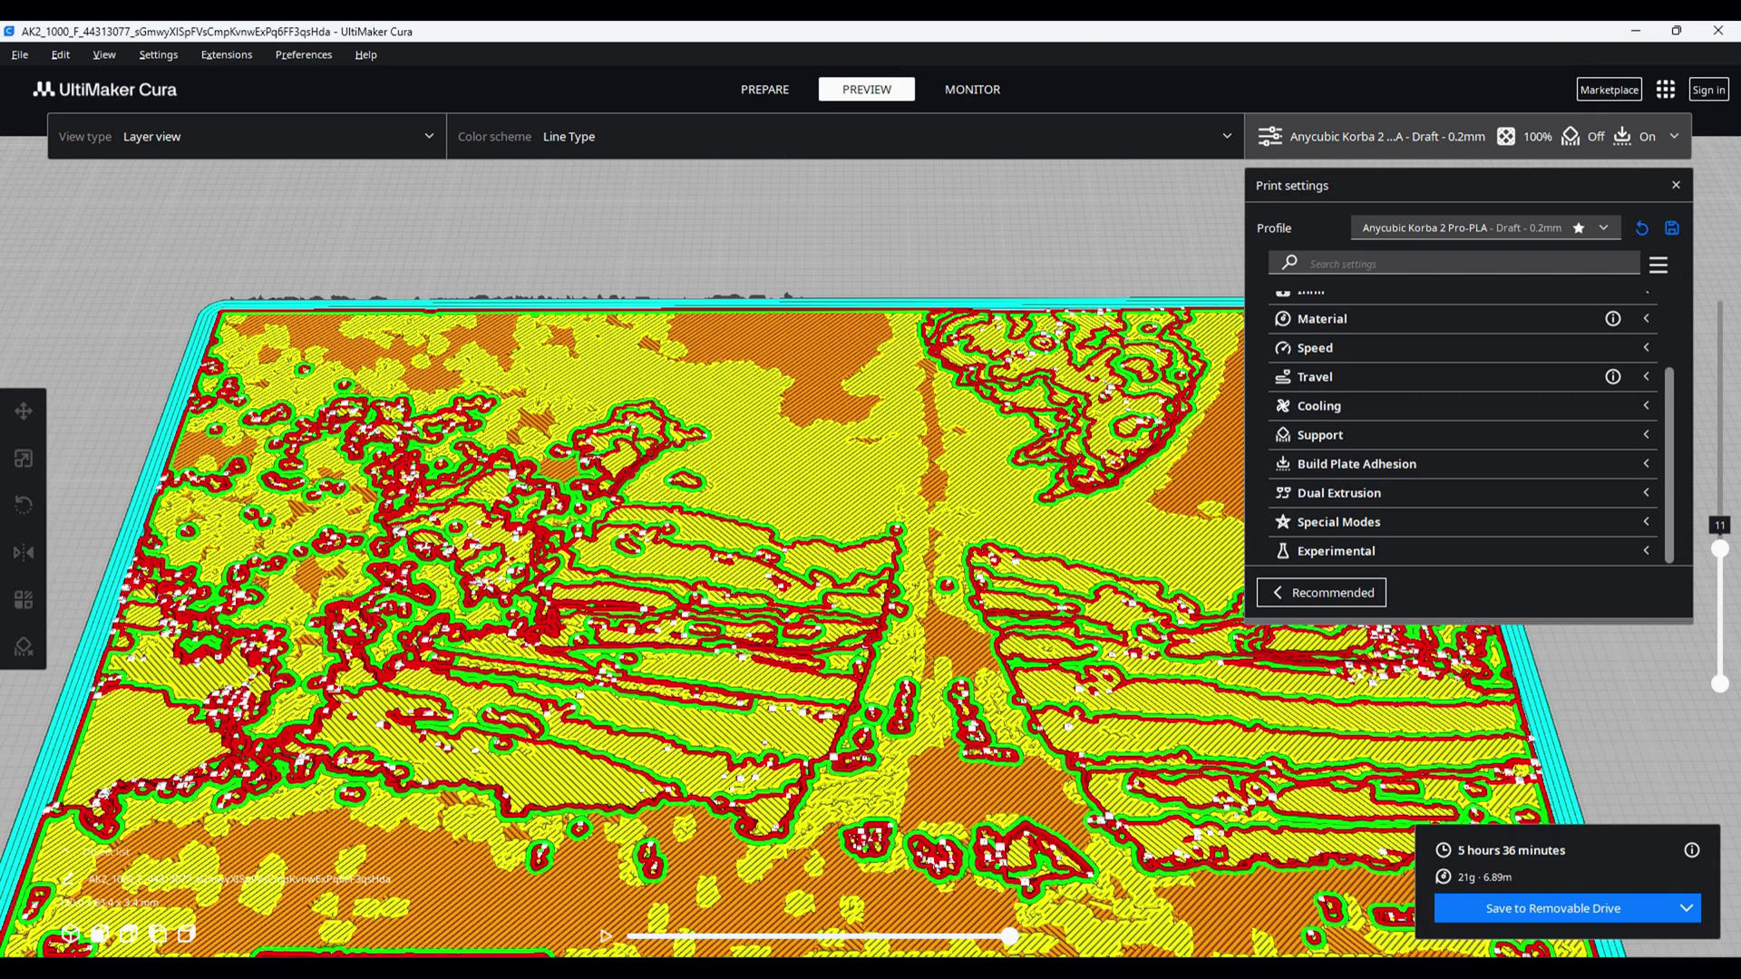
key("Up")
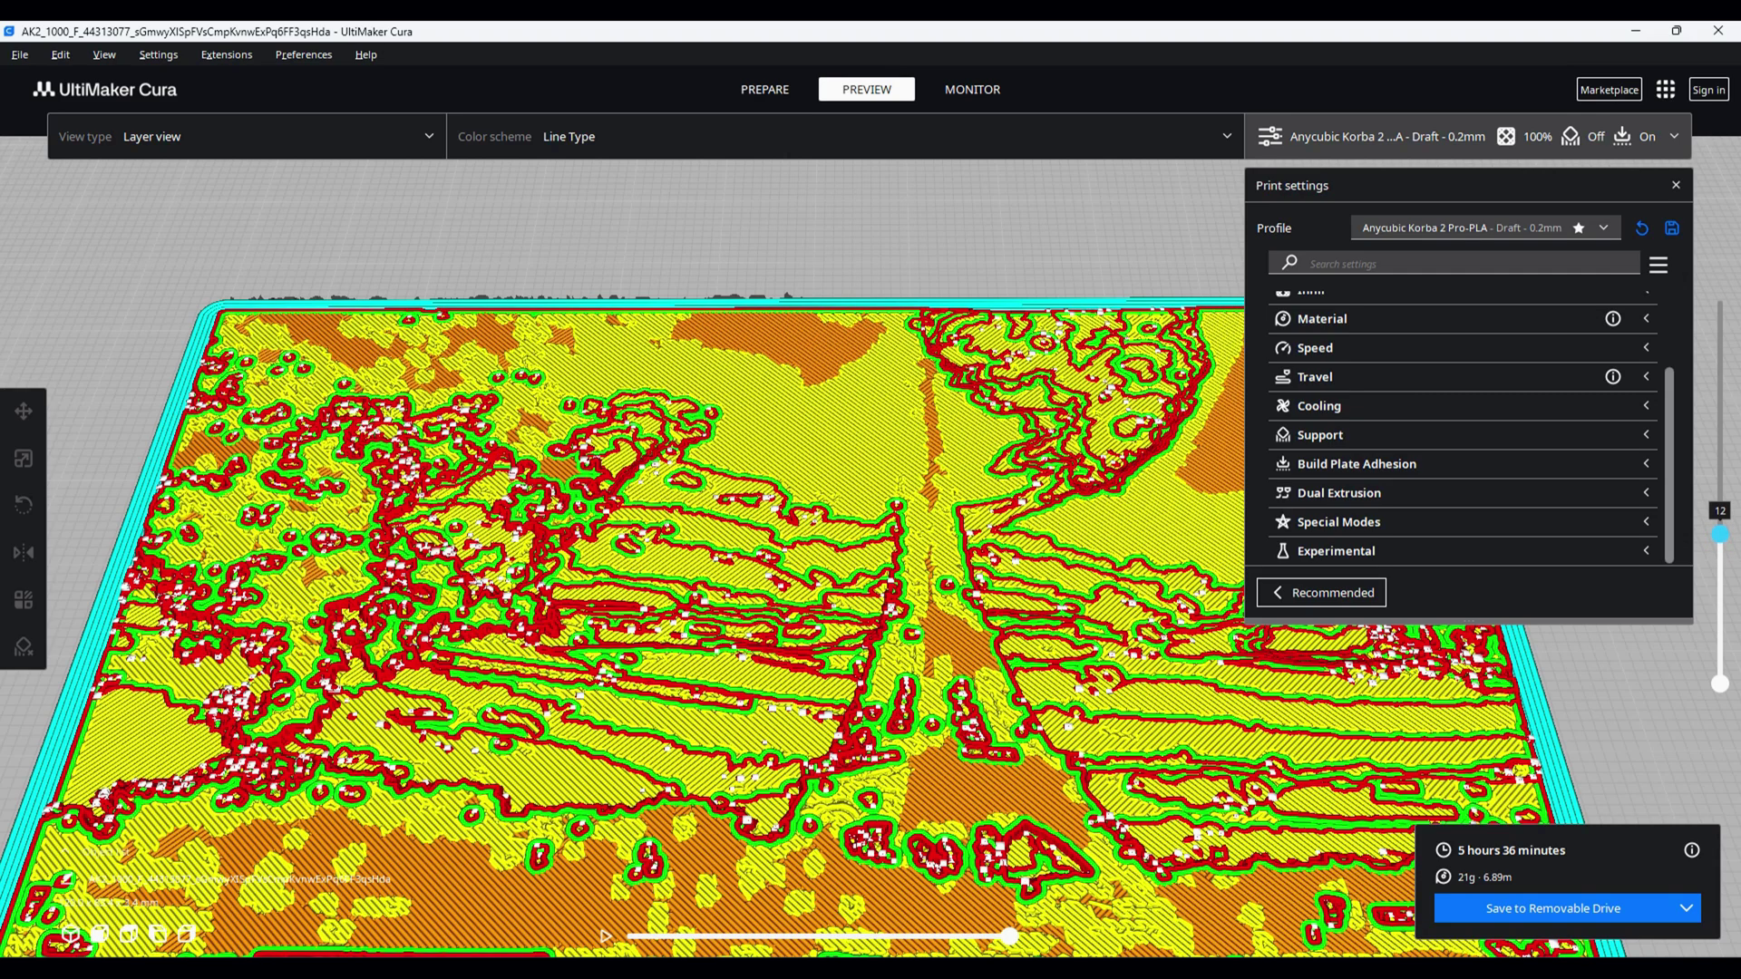
key("Up")
key("Up")
key("Up")
key("Up")
key("Up")
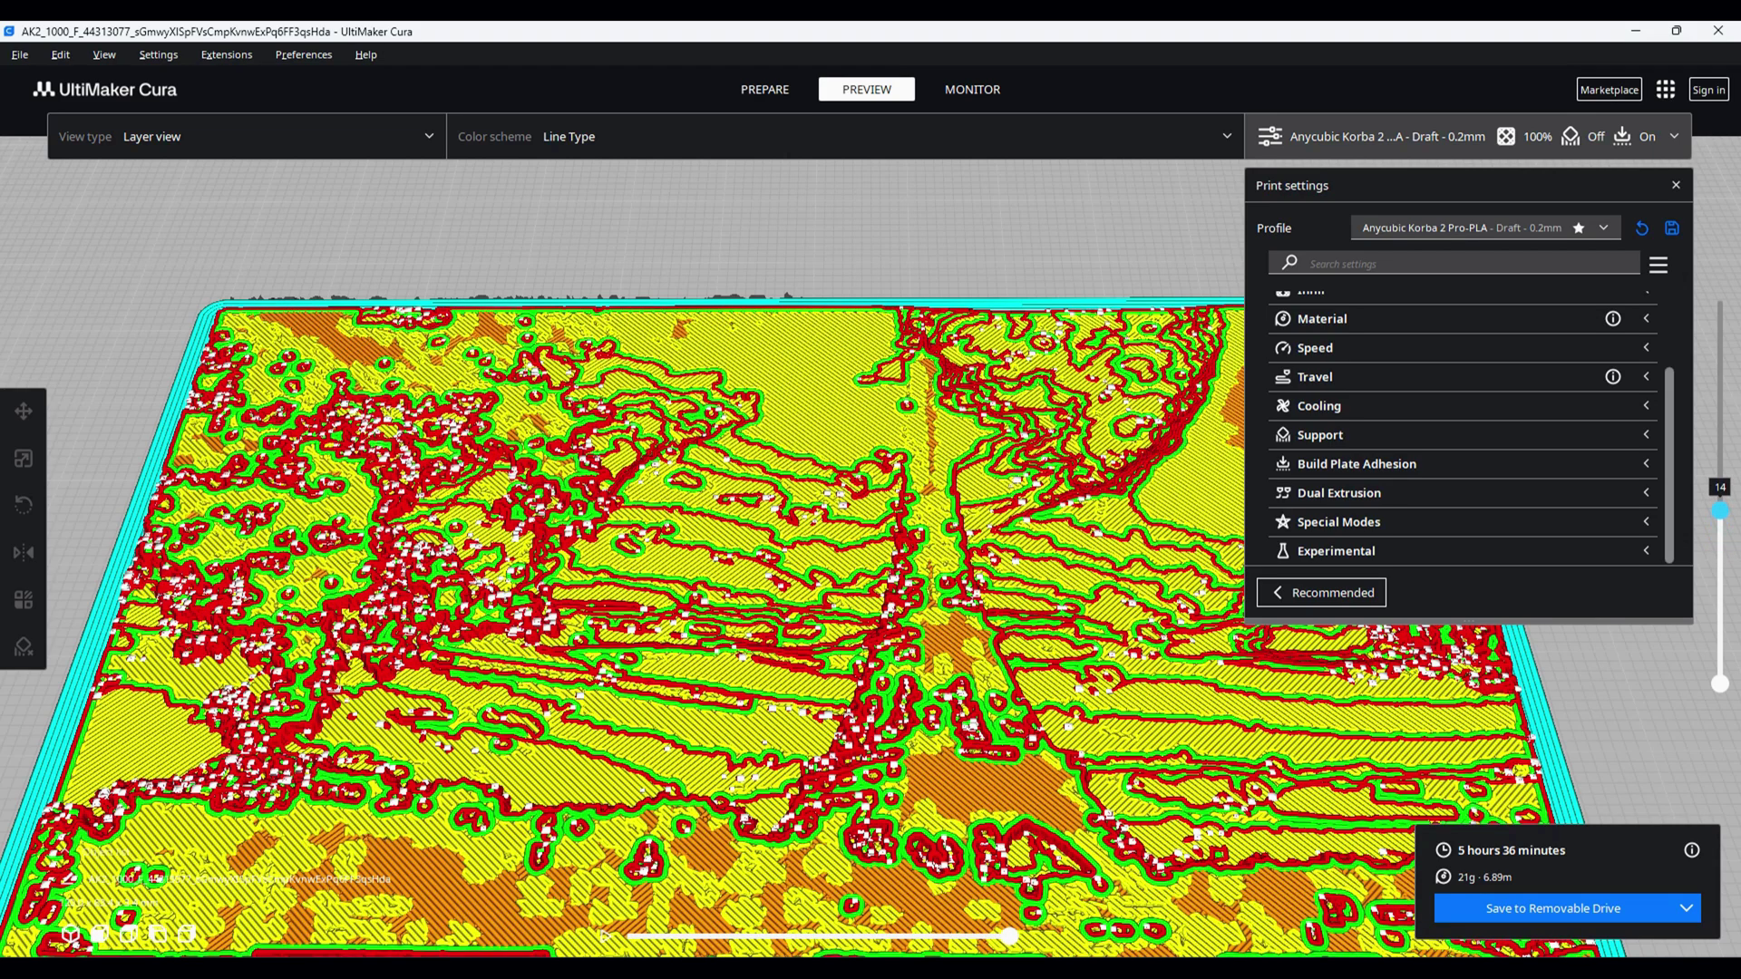
key("Up")
key("Up")
key("Up")
key("Up")
key("Up")
key("Up")
key("Up")
key("Up")
key("Up")
key("Up")
key("Up")
key("Up")
key("Up")
key("Up")
key("Up")
key("Up")
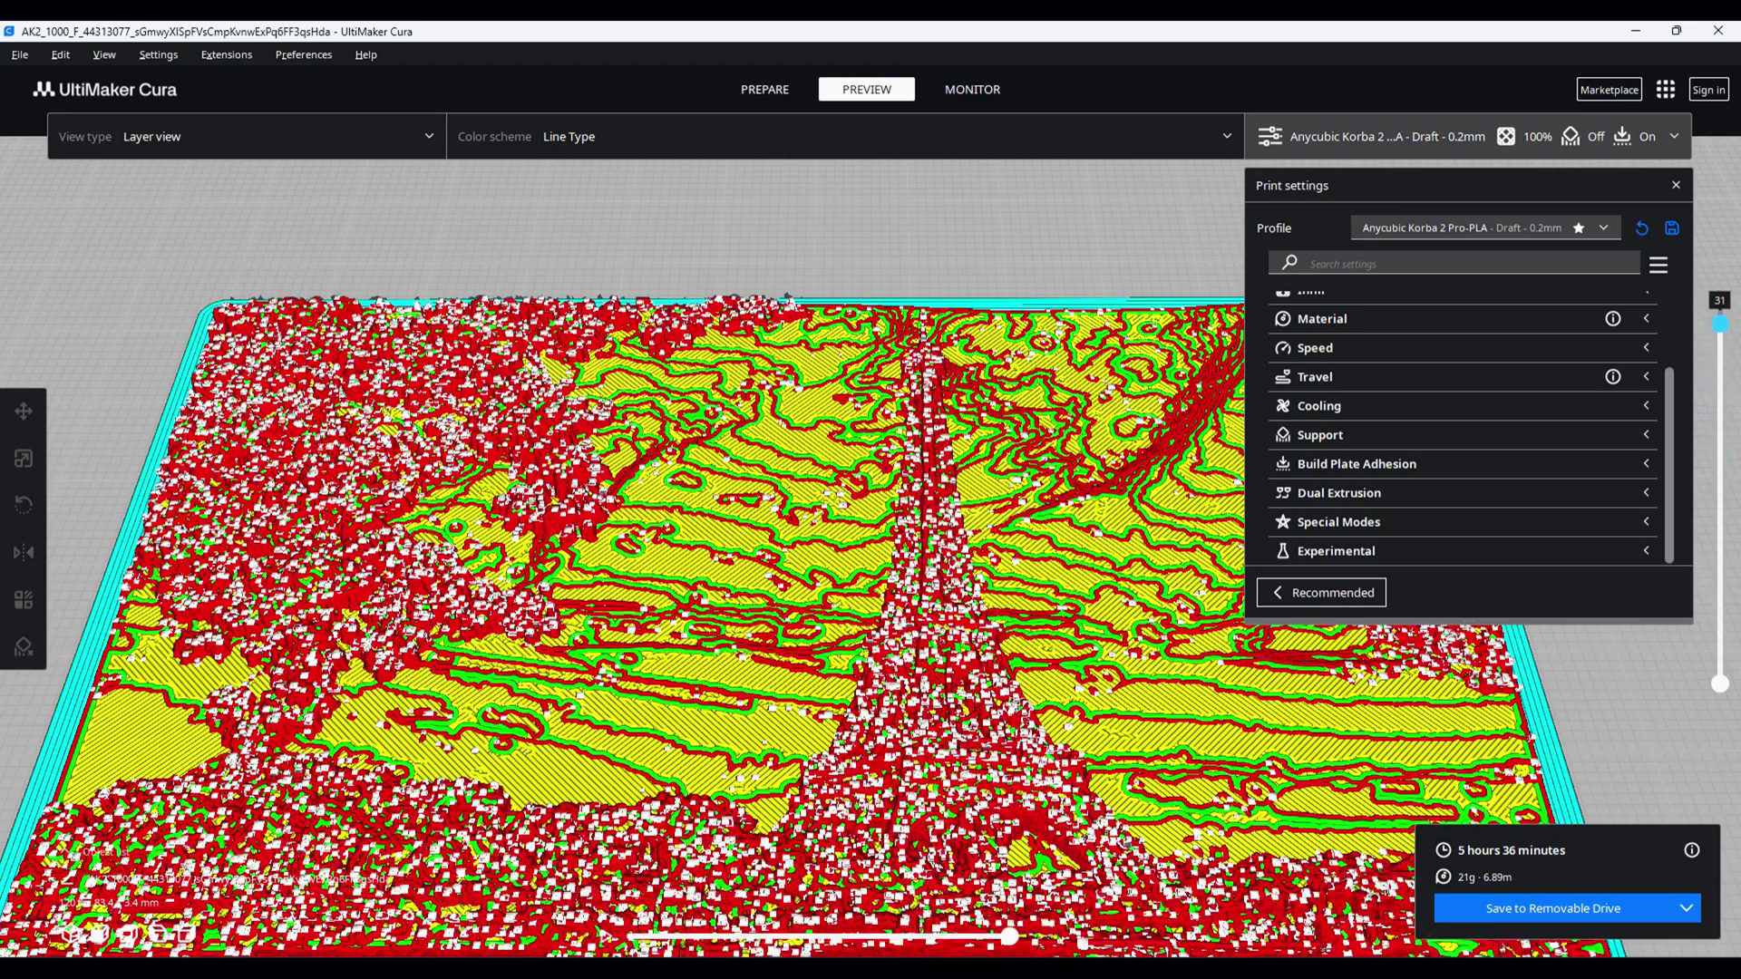